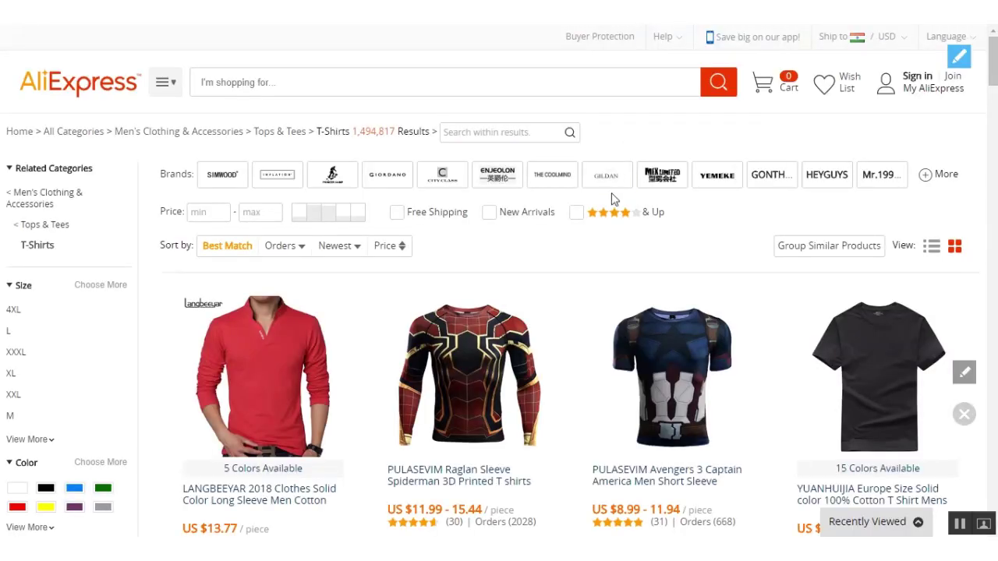
- Browse AliExpress to Men's Clothing > Tops & Tees > T-Shirts with the importer extension active
mouse_move(750, 320)
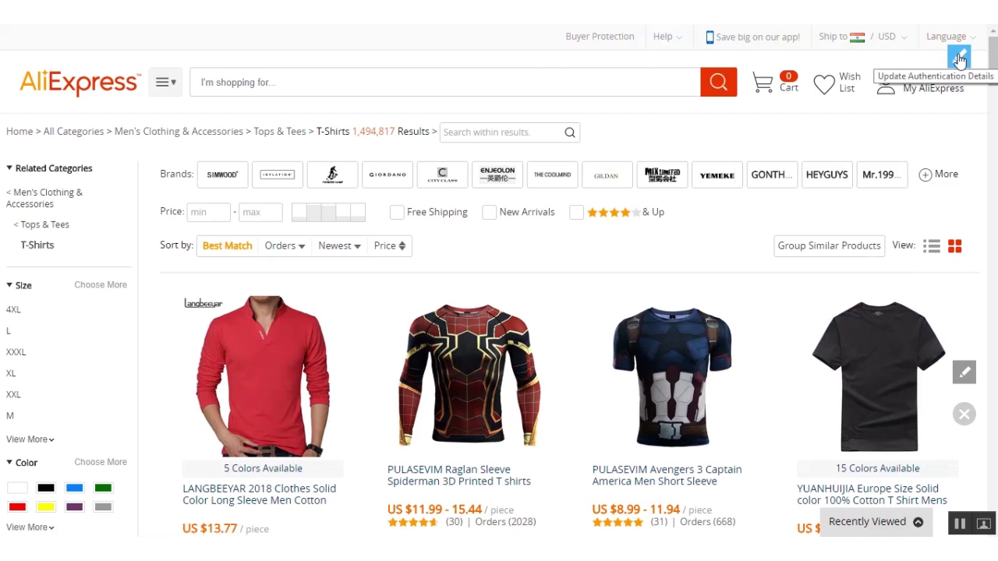
left_click(960, 61)
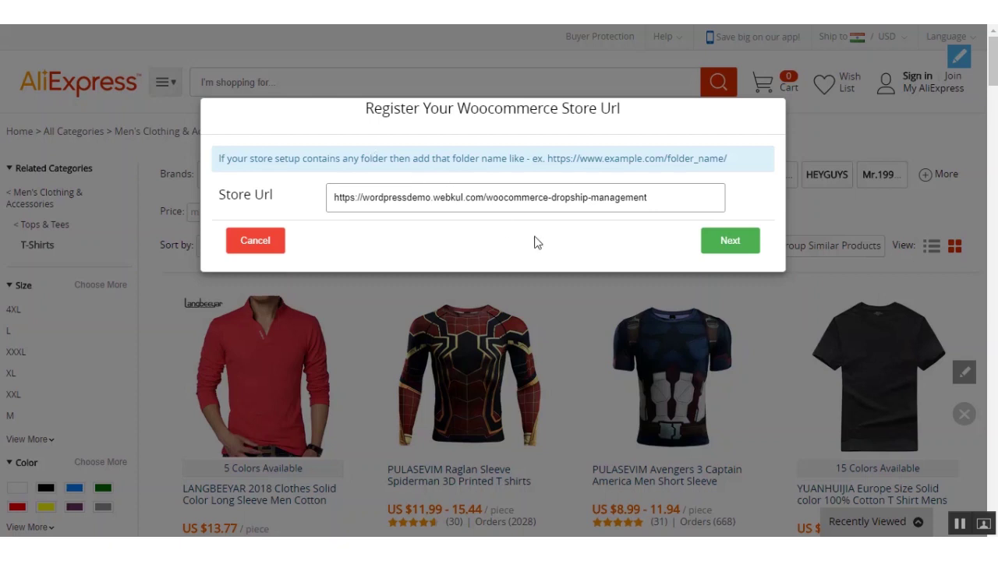
left_click(734, 245)
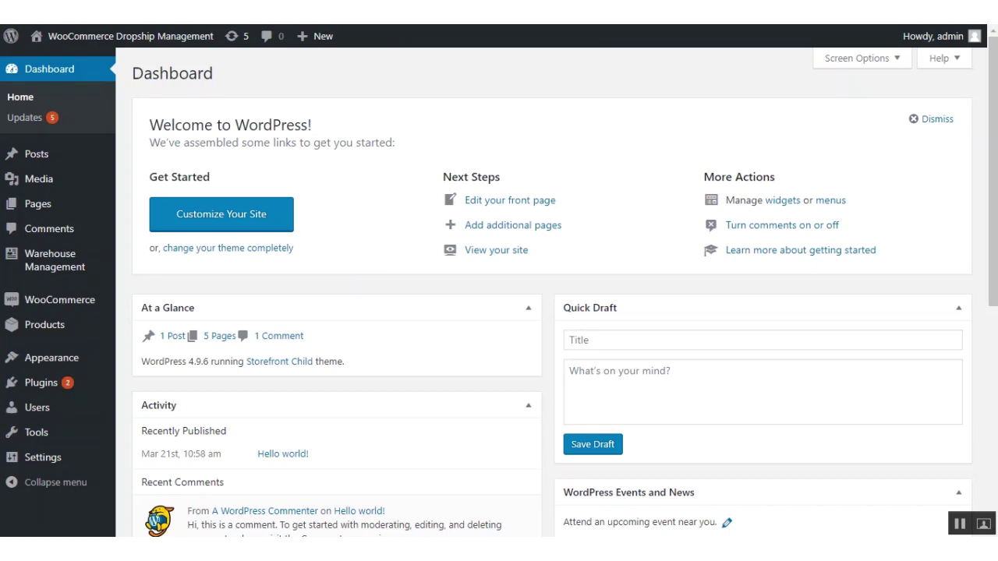
- Go to Dropship Settings under Warehouse Management in the WordPress dashboard
mouse_move(55, 260)
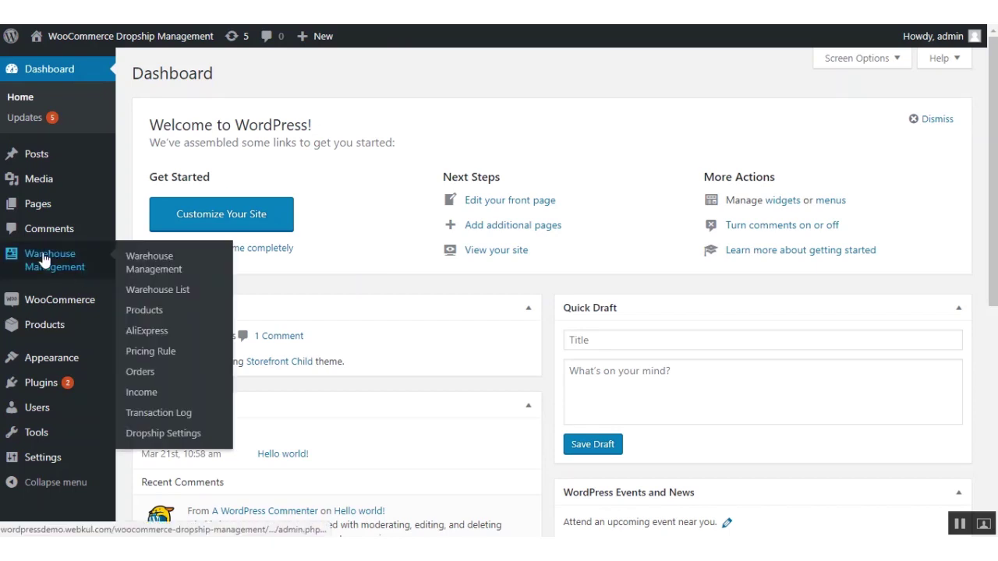
left_click(168, 435)
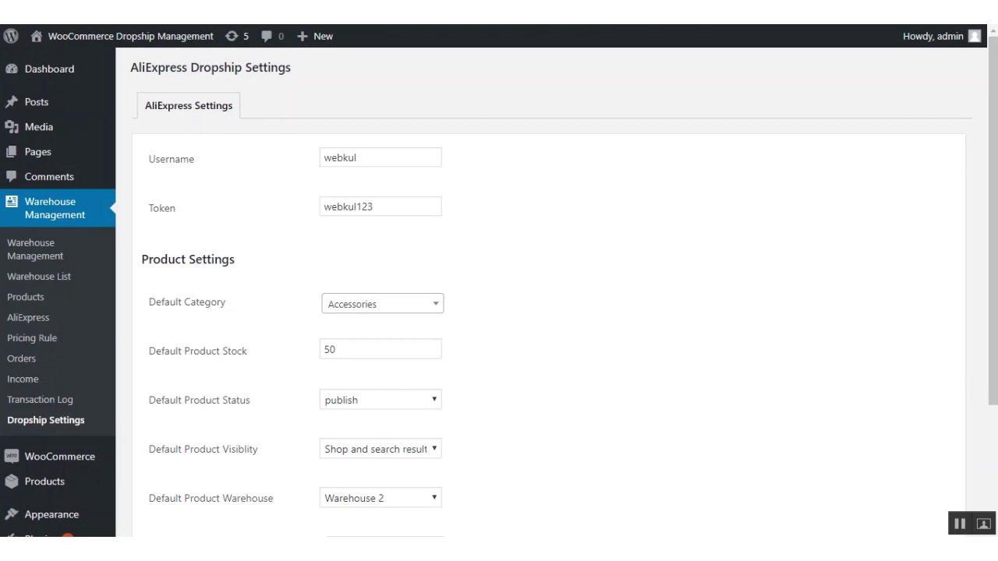
scroll(805, 315, "down", 3)
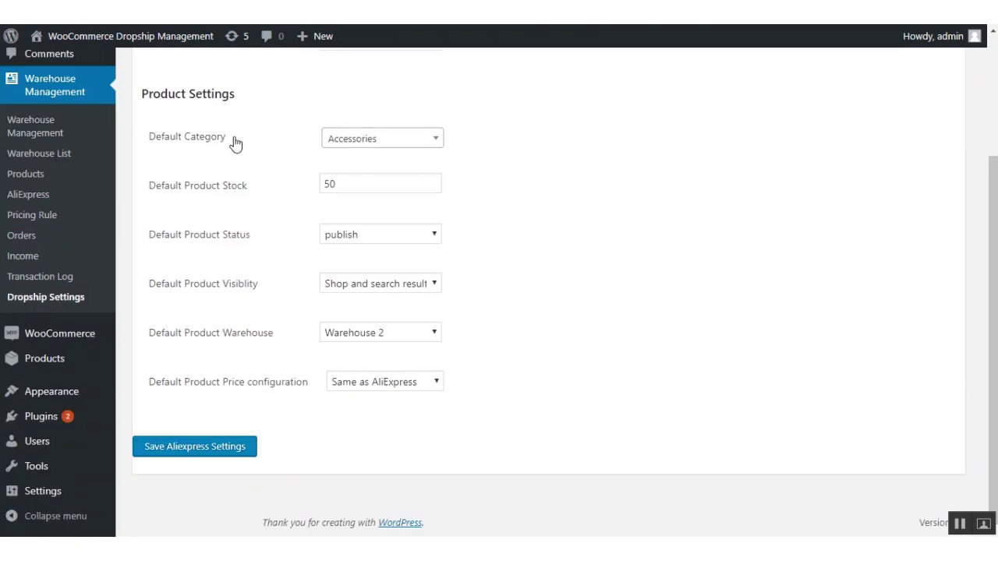
left_click(434, 140)
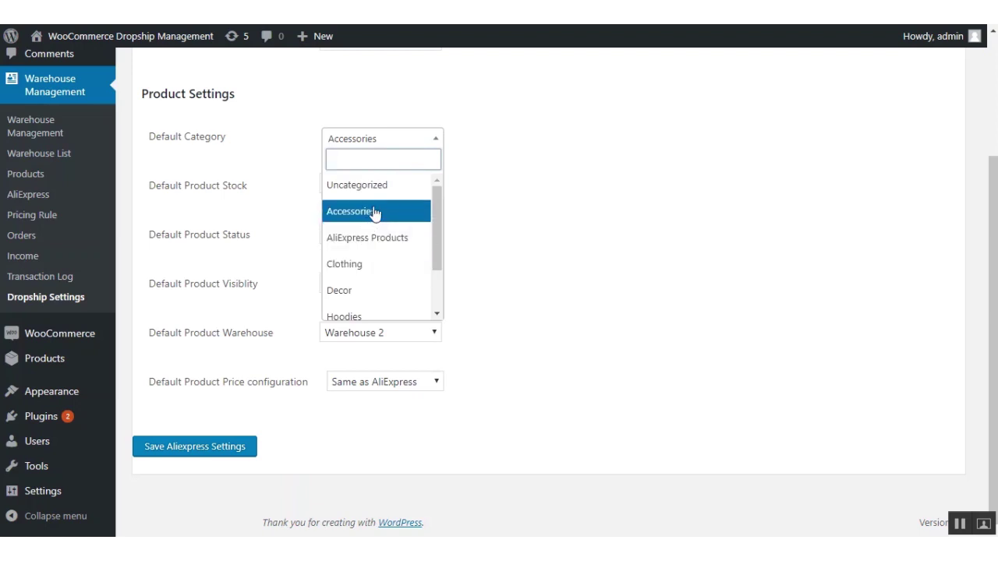
left_click(375, 211)
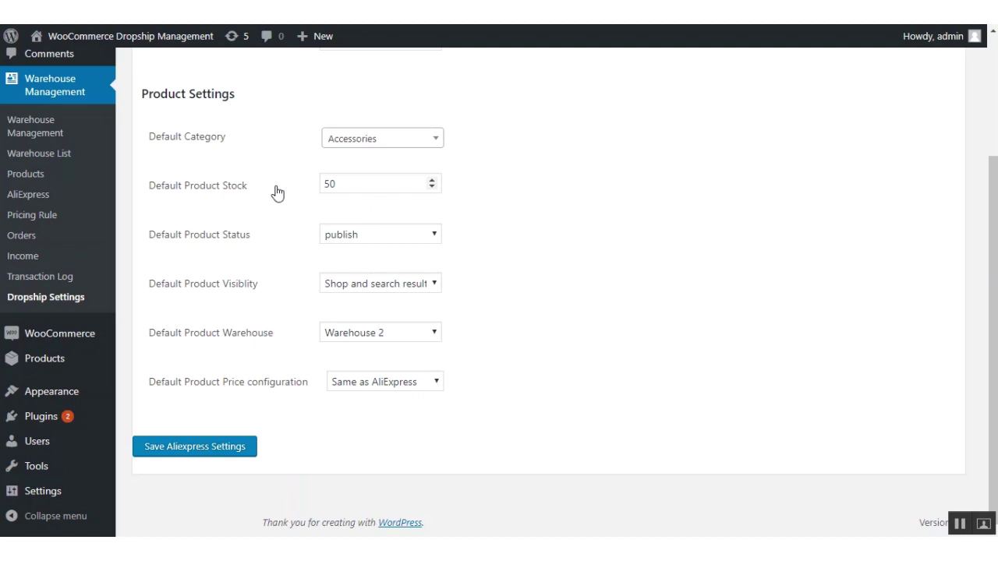
- Change Default Product Stock from 50 to 40, keeping status publish and Shop and search results visibility
left_click(348, 183)
key("BackSpace")
key("BackSpace")
type("40")
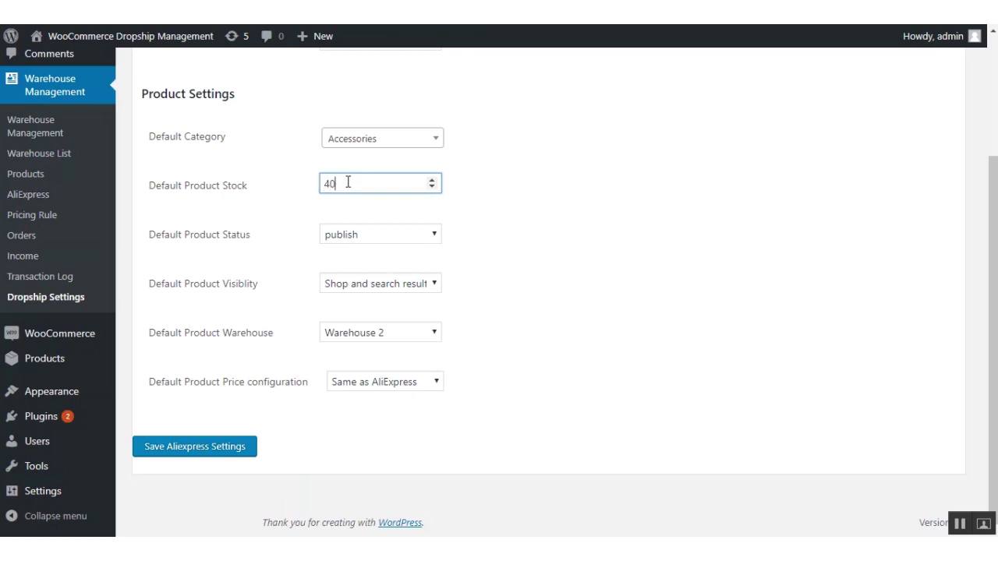
left_click(490, 216)
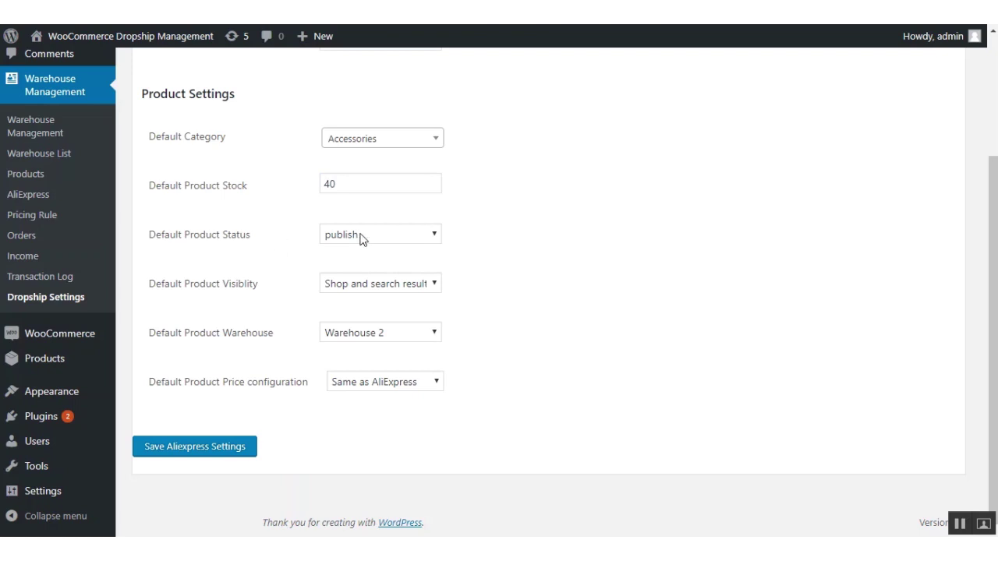
left_click(361, 237)
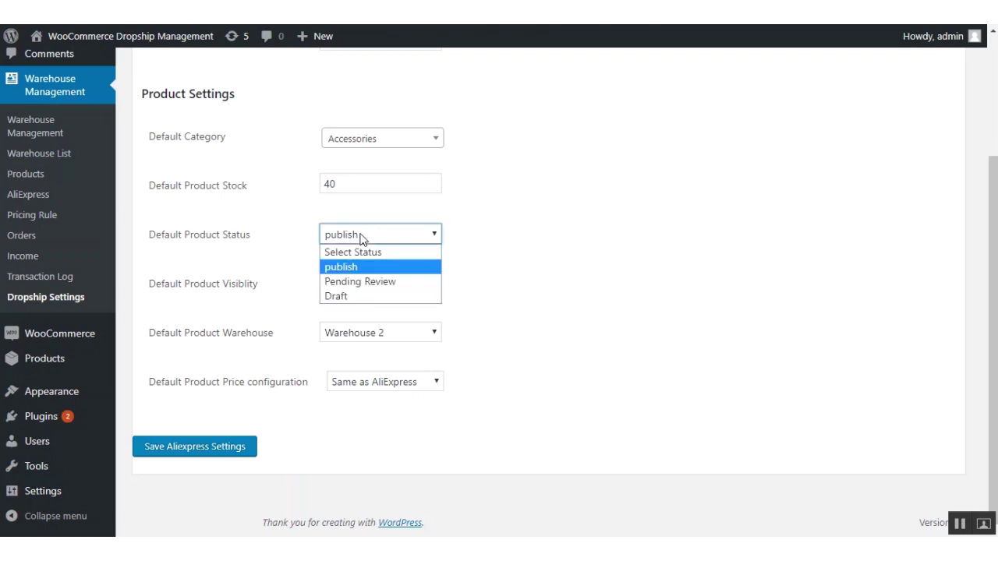
left_click(362, 236)
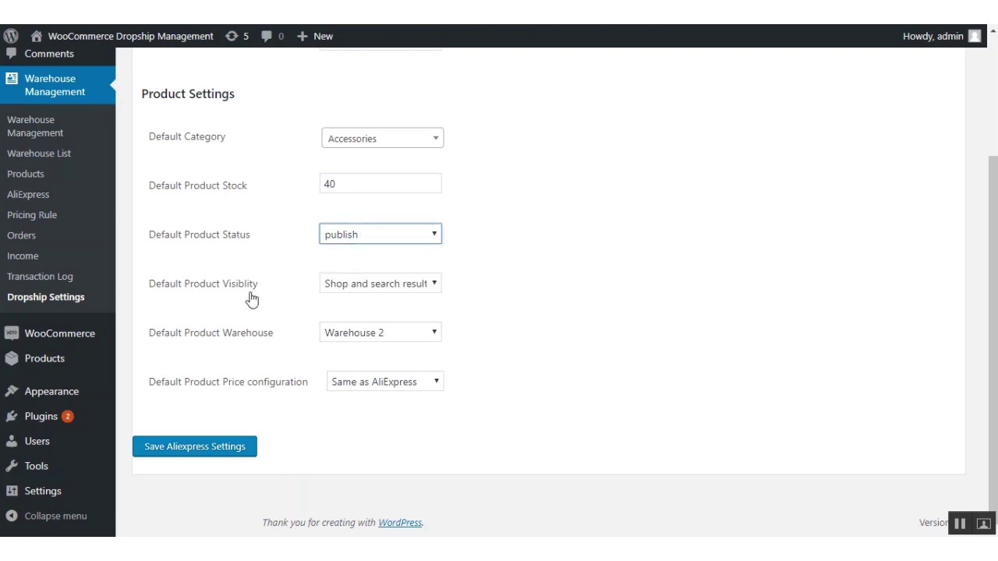
left_click(381, 285)
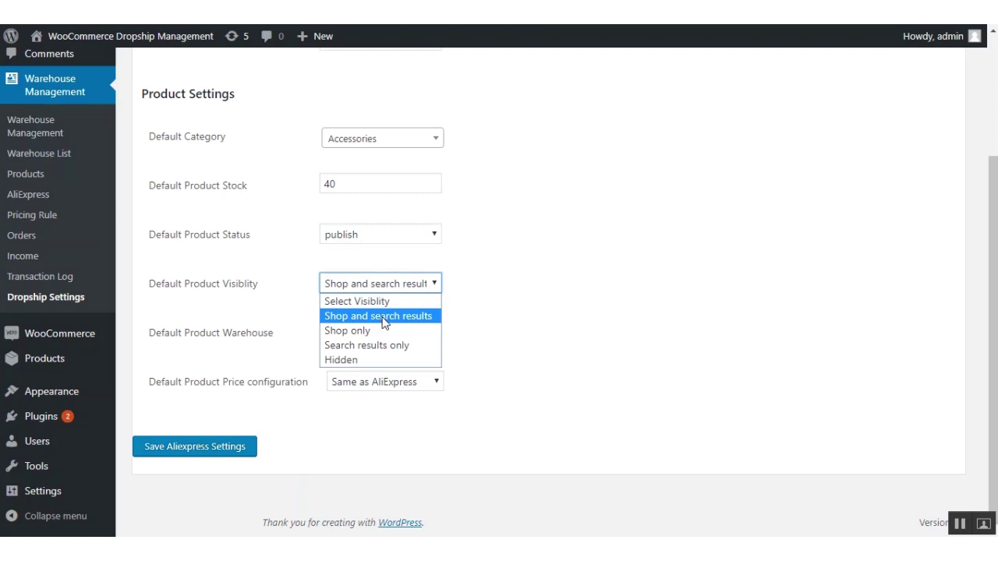
left_click(500, 290)
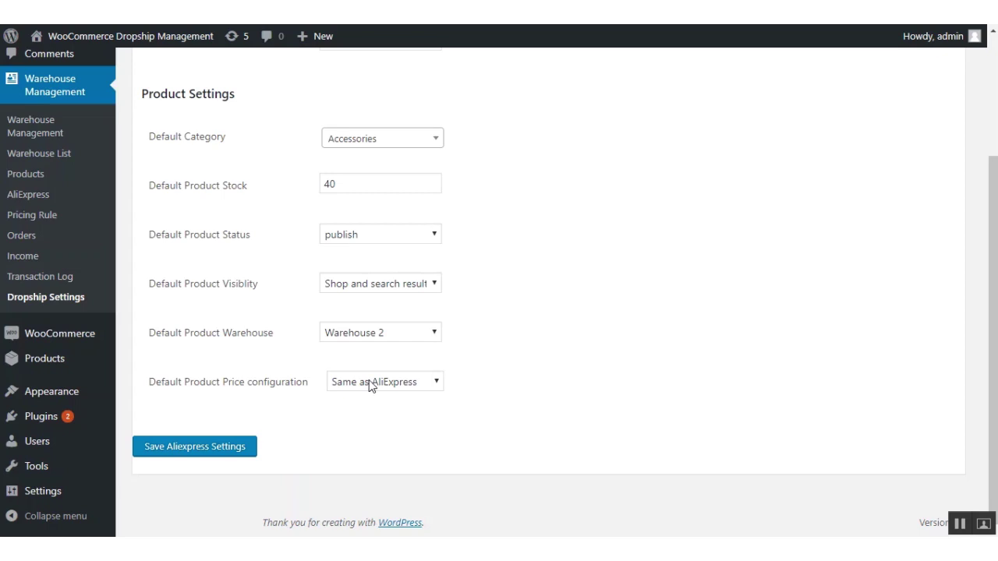
- Save the Aliexpress settings with stock 40, then bring up the importer's credentials prompt on AliExpress
left_click(206, 444)
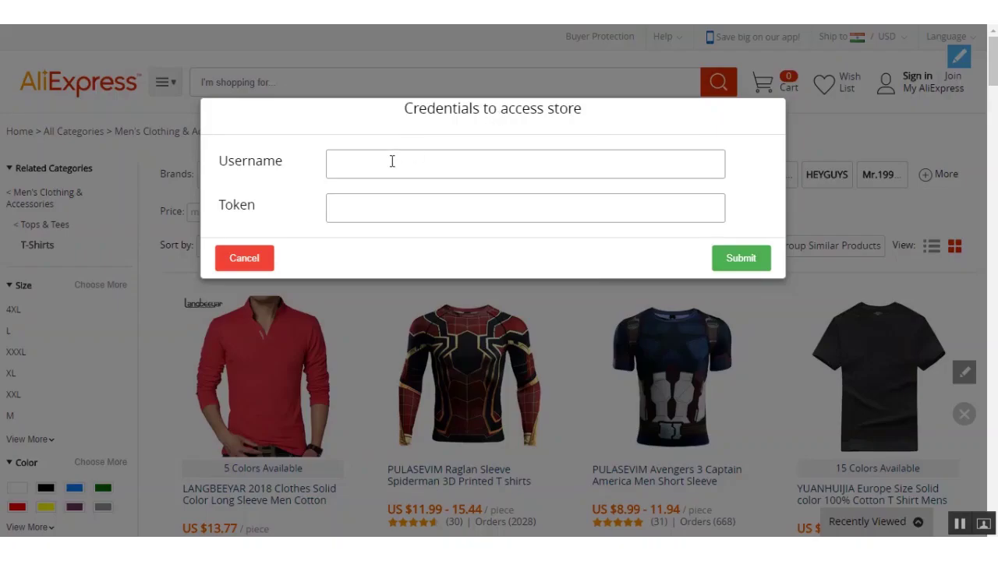
left_click(392, 162)
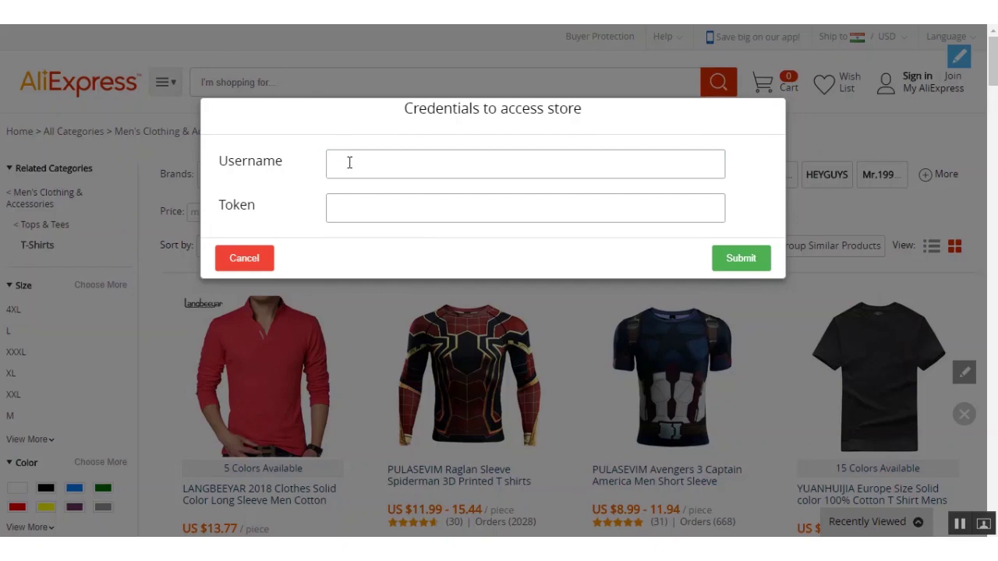
- Enter the store's username and token in Credentials to access store and submit them
left_click(350, 163)
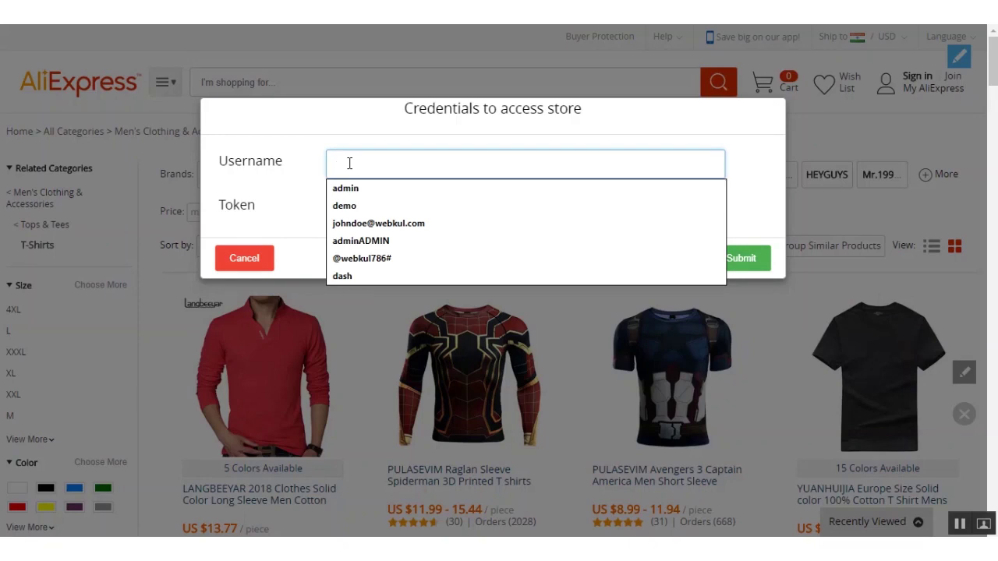
type("webkul")
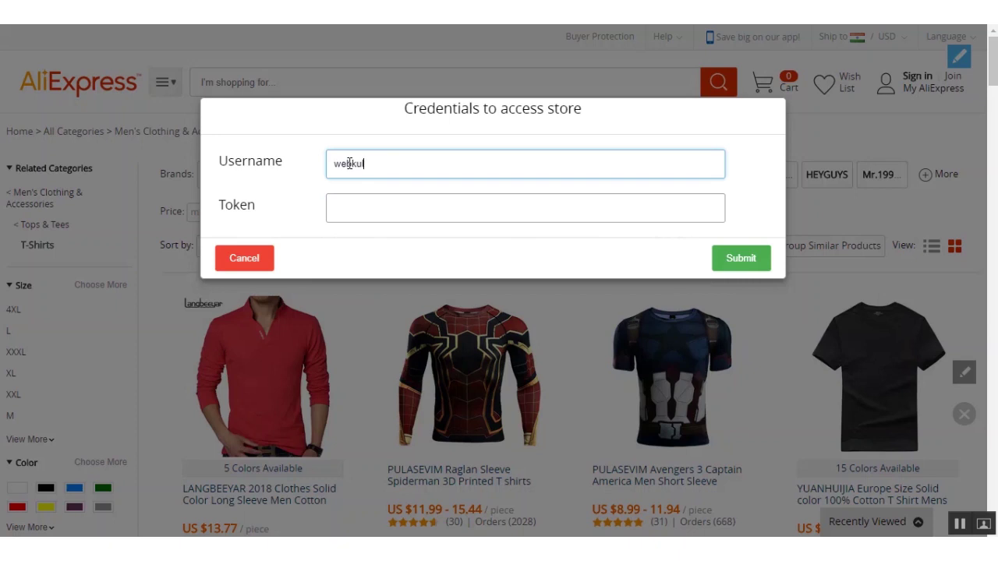
key("Tab")
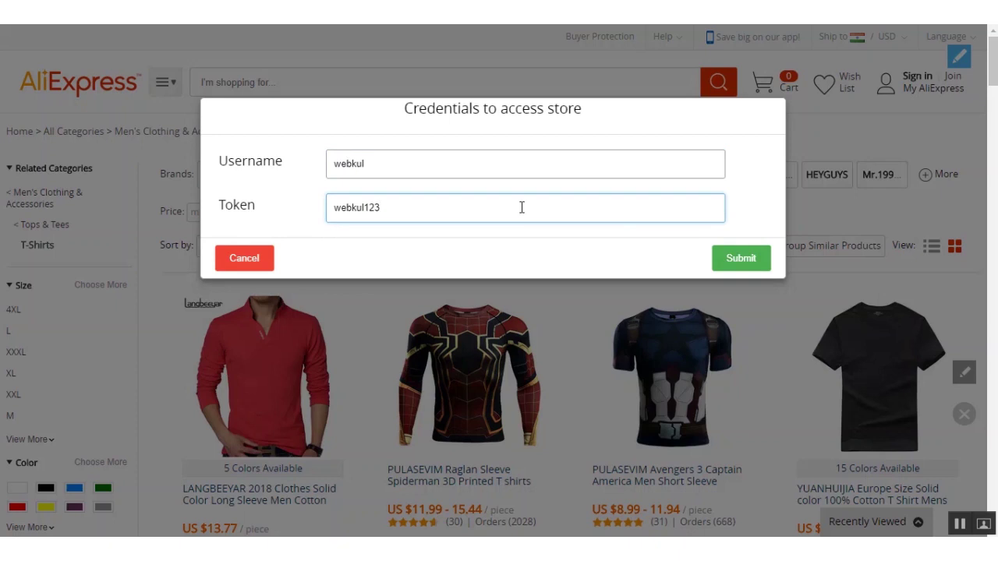
left_click(735, 267)
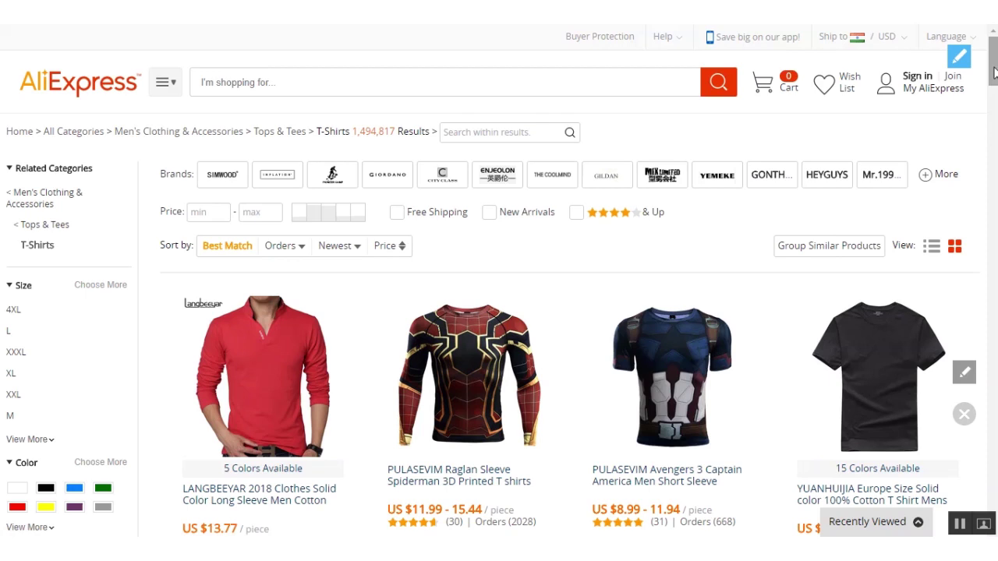
- Import the LANGBEEYAR 2018 long-sleeve shirt at price 13.77 with all its reviews
left_click_drag(994, 72, 994, 113)
scroll(994, 113, "up", 2)
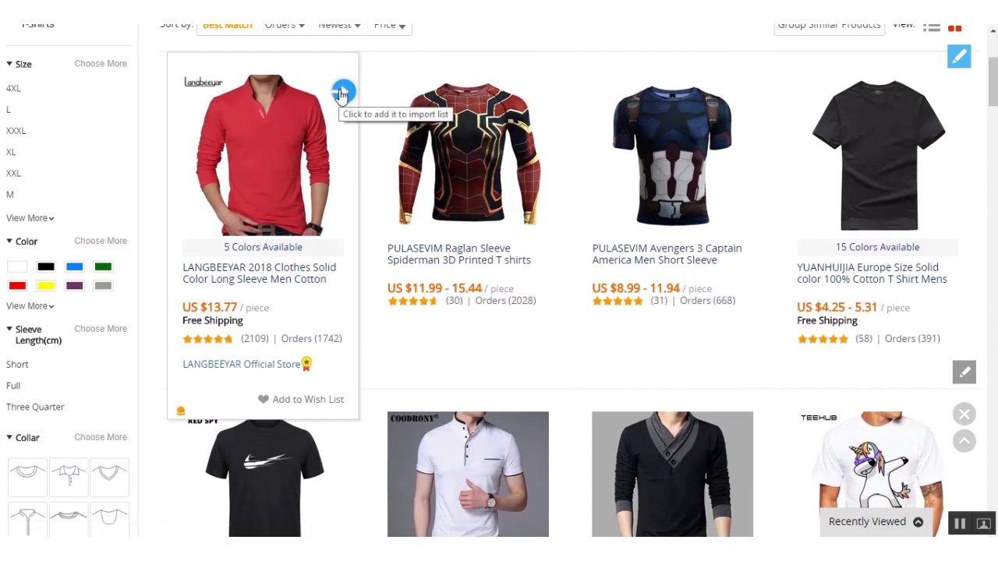
left_click(341, 94)
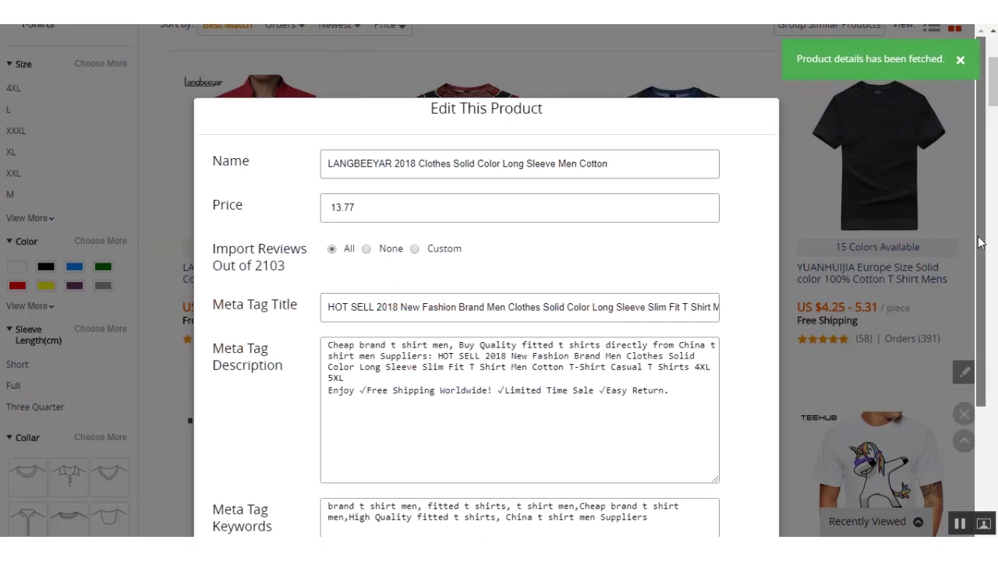
scroll(981, 405, "down", 3)
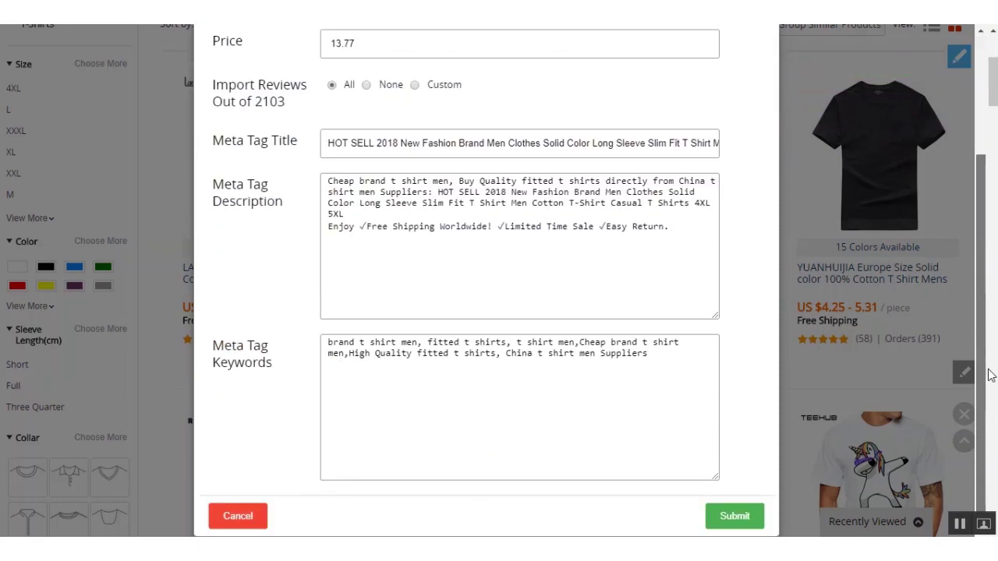
left_click(734, 518)
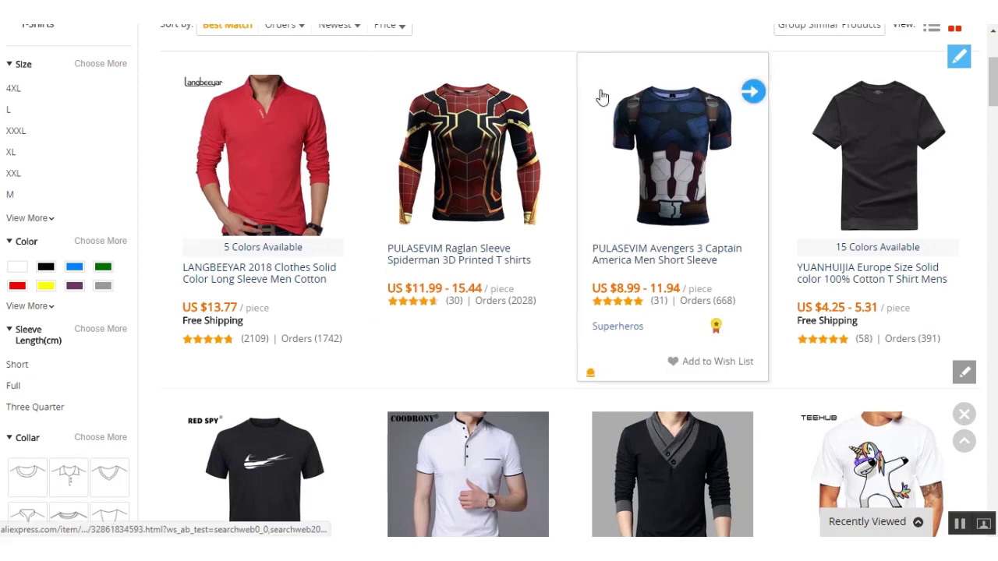
- Submit the PULASEVIM Avengers 3 Captain America shirt, priced 8.99 11.94, for import
left_click(754, 93)
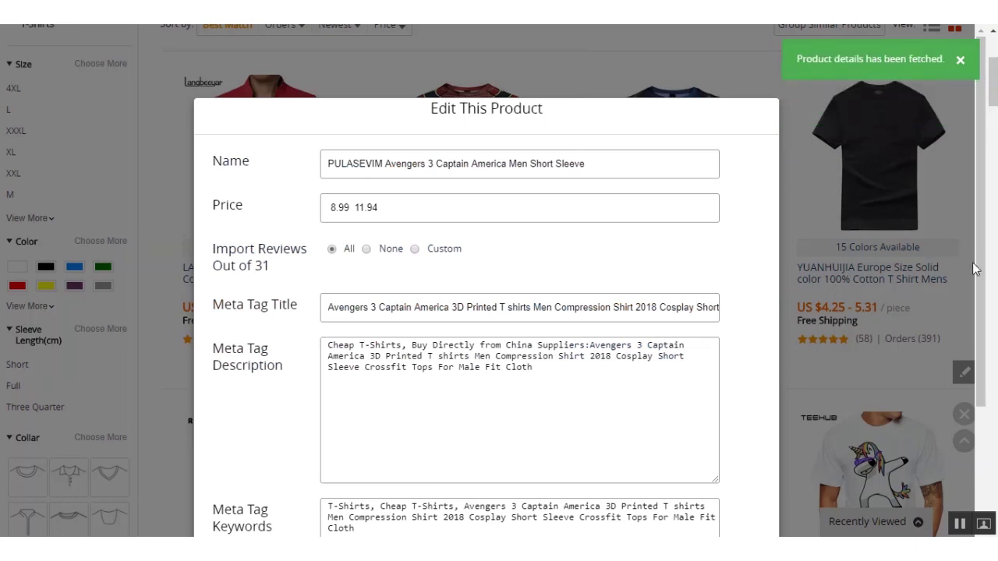
scroll(979, 273, "down", 2)
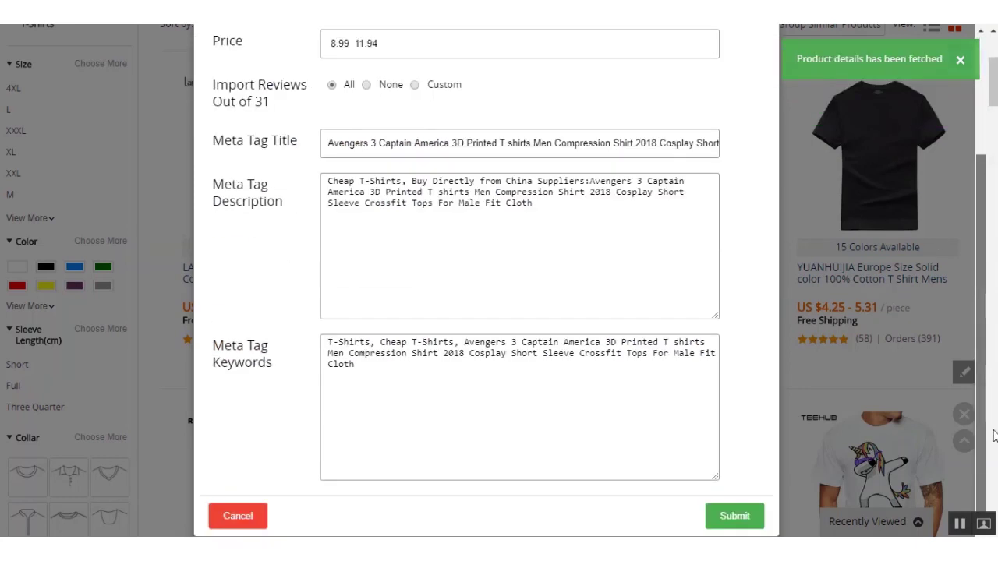
left_click(725, 518)
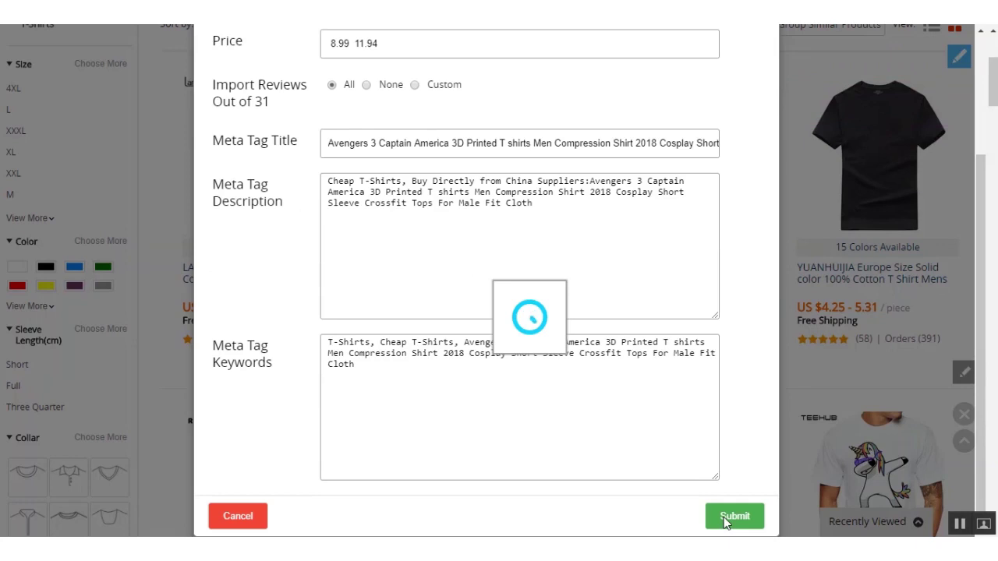
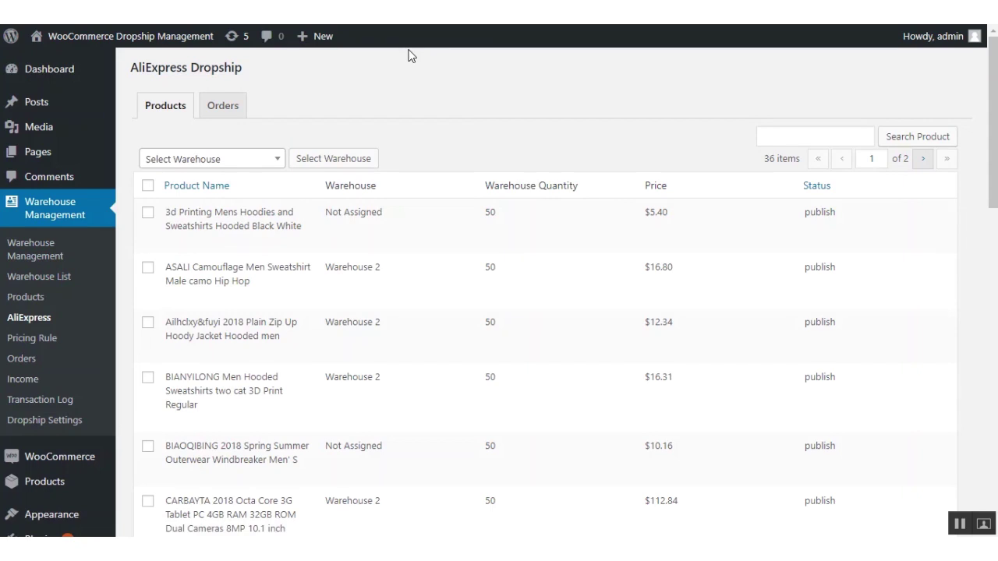
scroll(405, 140, "down", 1)
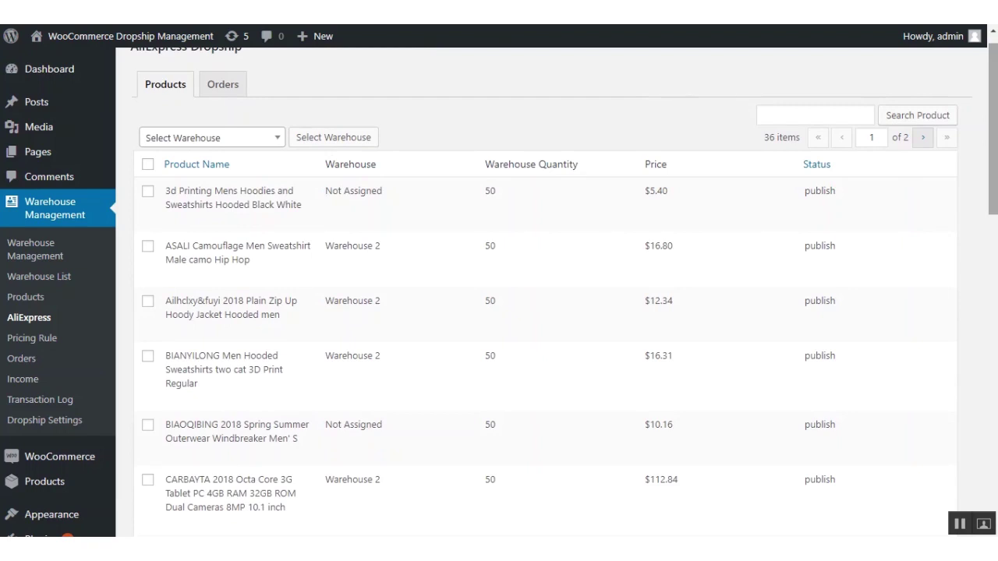
left_click_drag(994, 182, 995, 393)
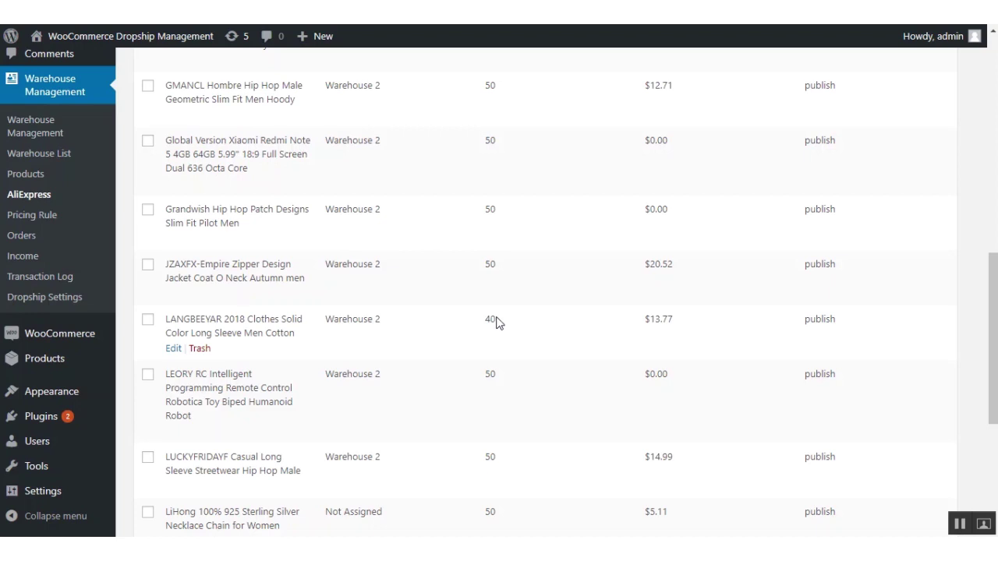
left_click_drag(995, 361, 995, 145)
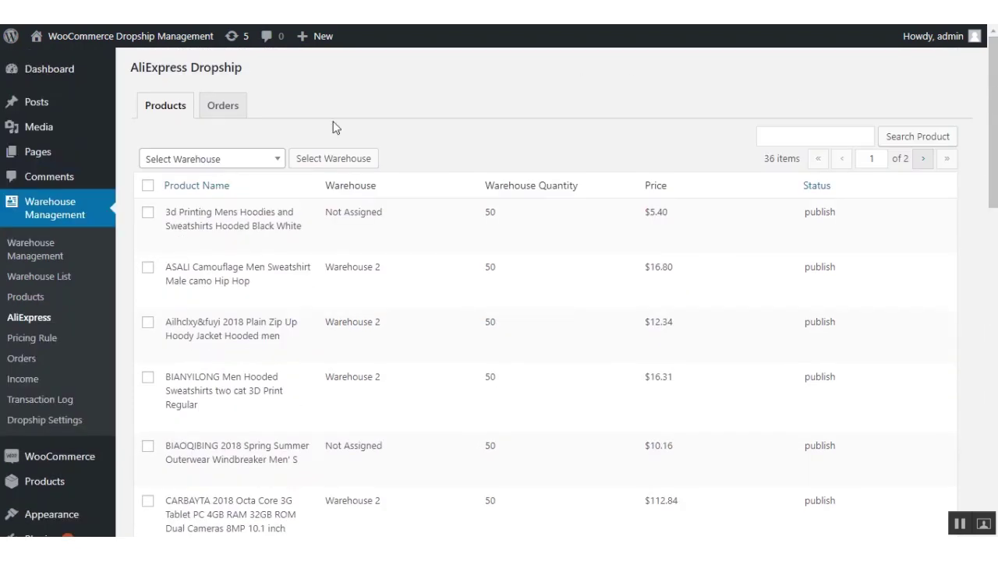
- Filter the AliExpress Dropship products by Warehouse 2 and browse the 32 remaining items
left_click(270, 164)
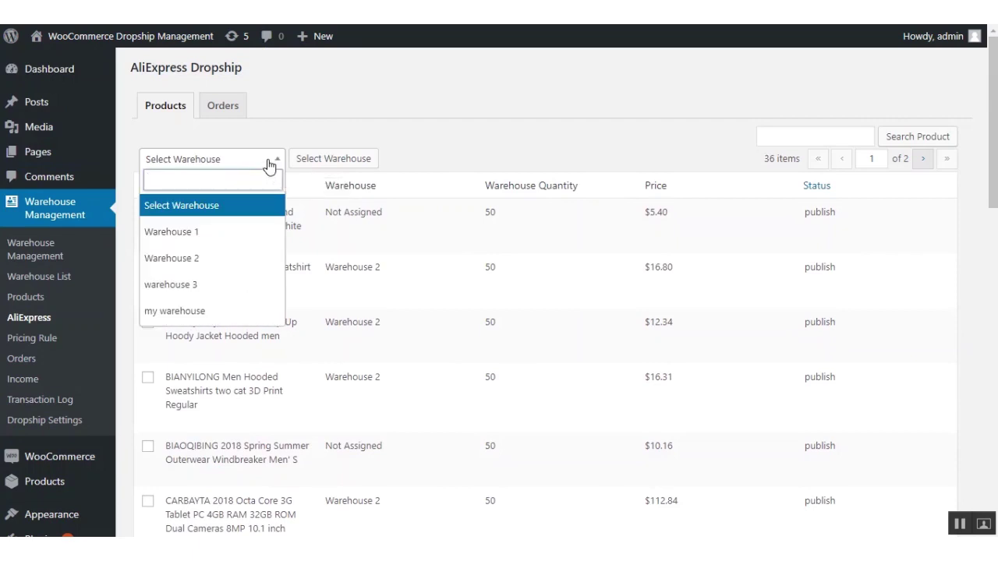
left_click(191, 263)
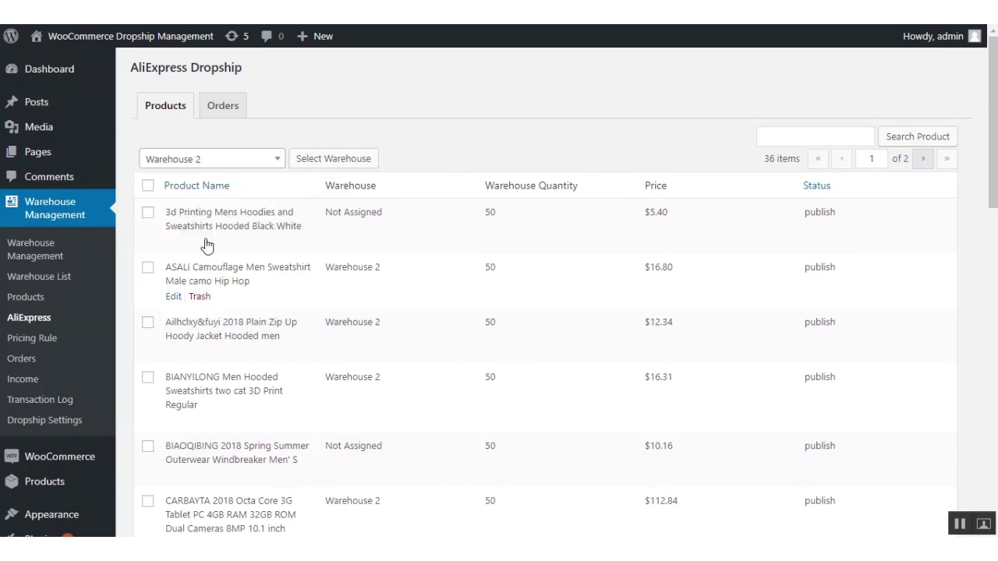
left_click(347, 160)
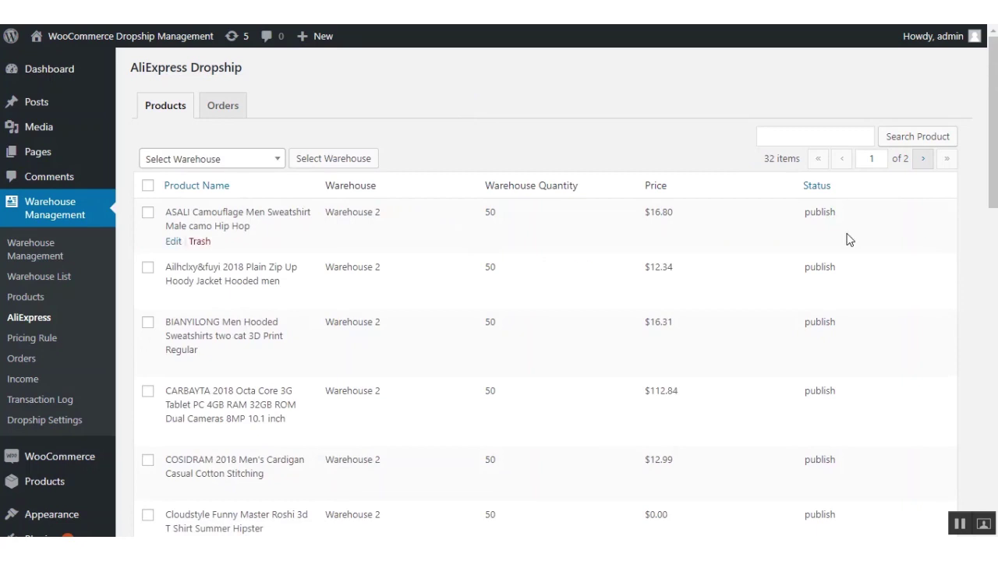
scroll(546, 312, "down", 6)
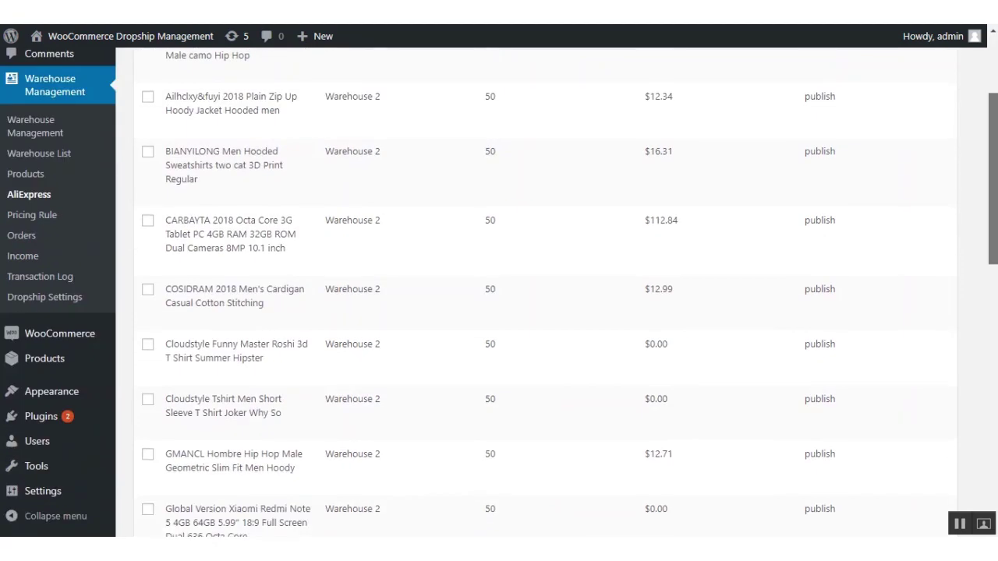
scroll(546, 294, "down", 2)
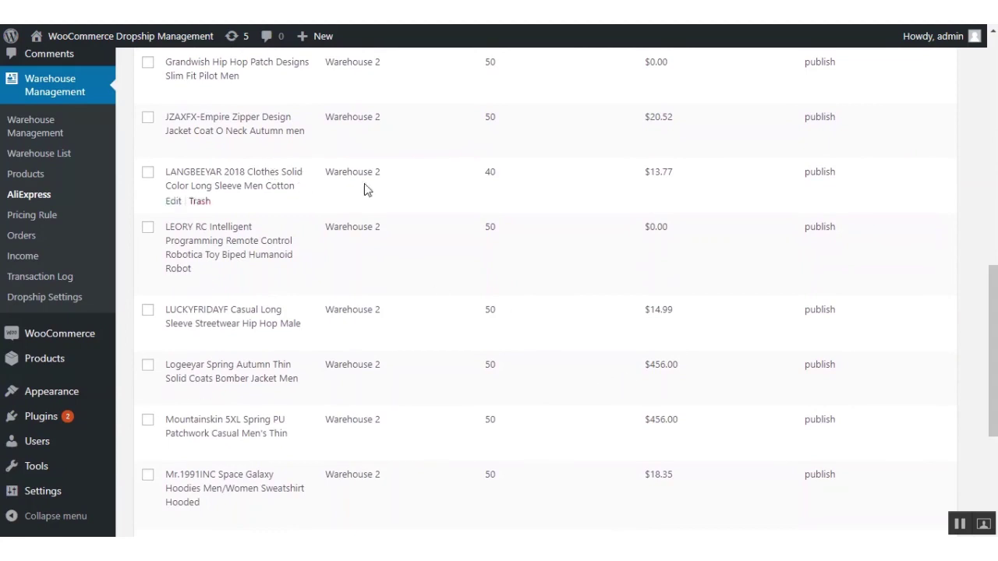
left_click_drag(996, 305, 995, 402)
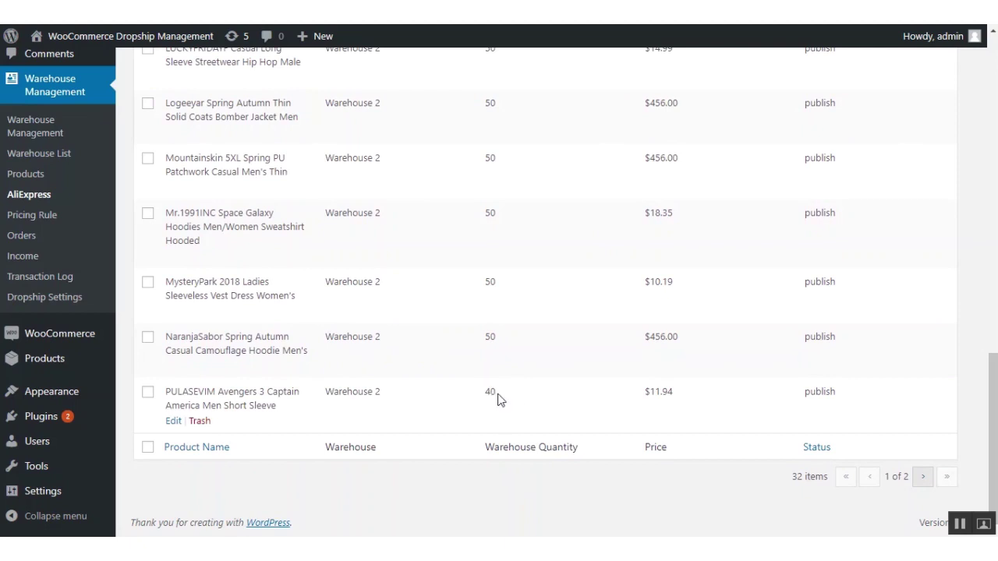
left_click_drag(993, 371, 994, 65)
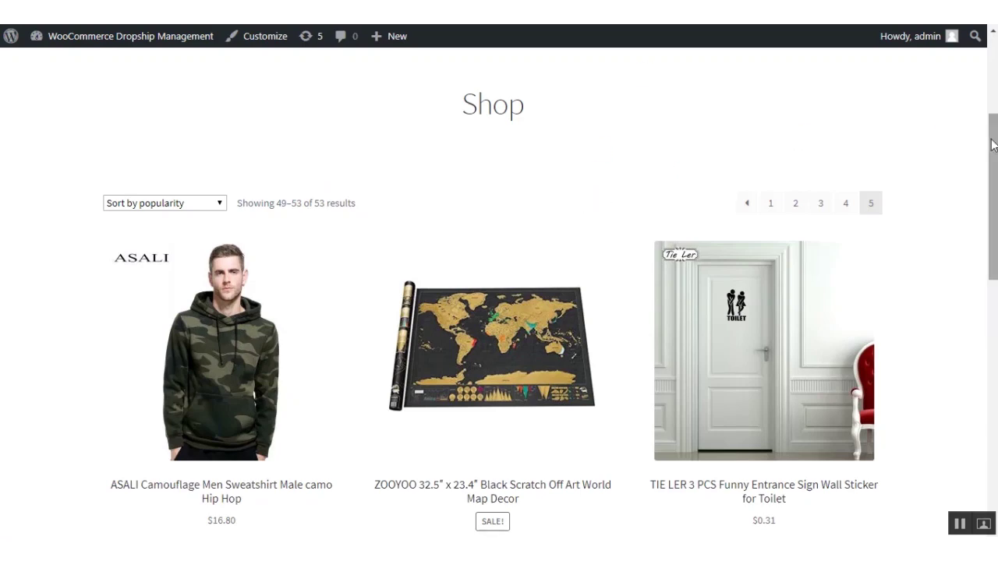
- Open the LANGBEEYAR 2018 long-sleeve men's cotton shirt from the Shop listing
left_click_drag(993, 144, 658, 273)
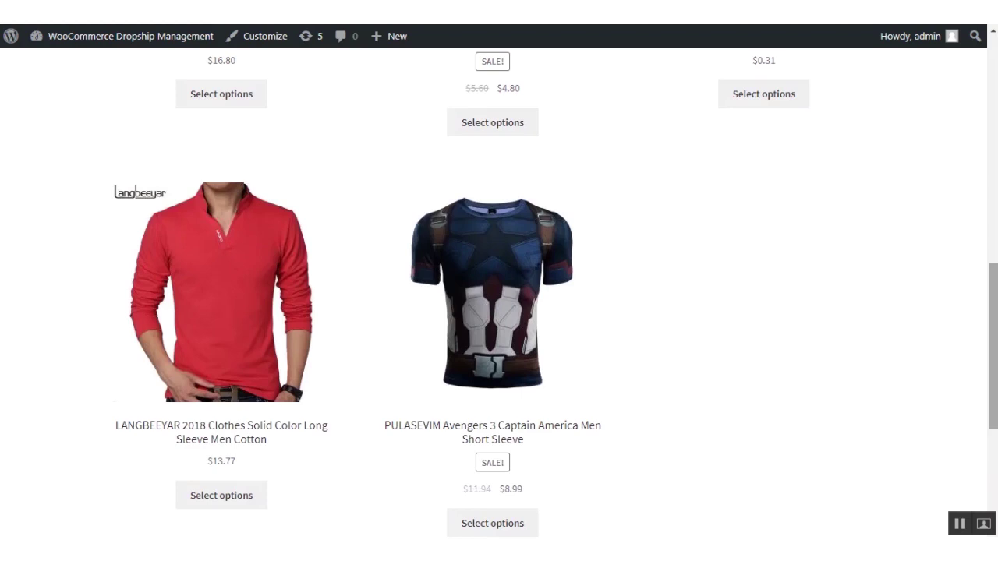
scroll(753, 196, "down", 1)
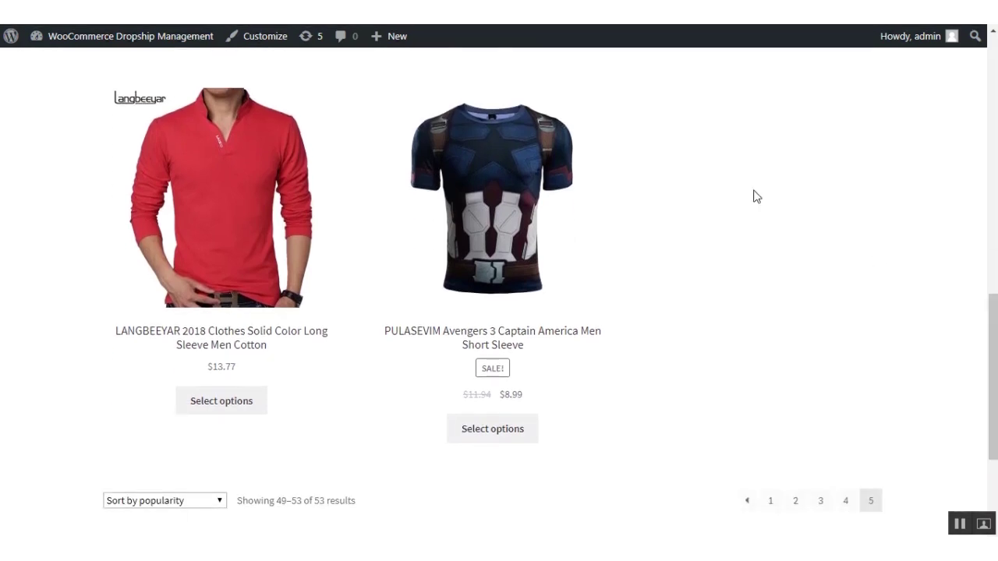
left_click(227, 406)
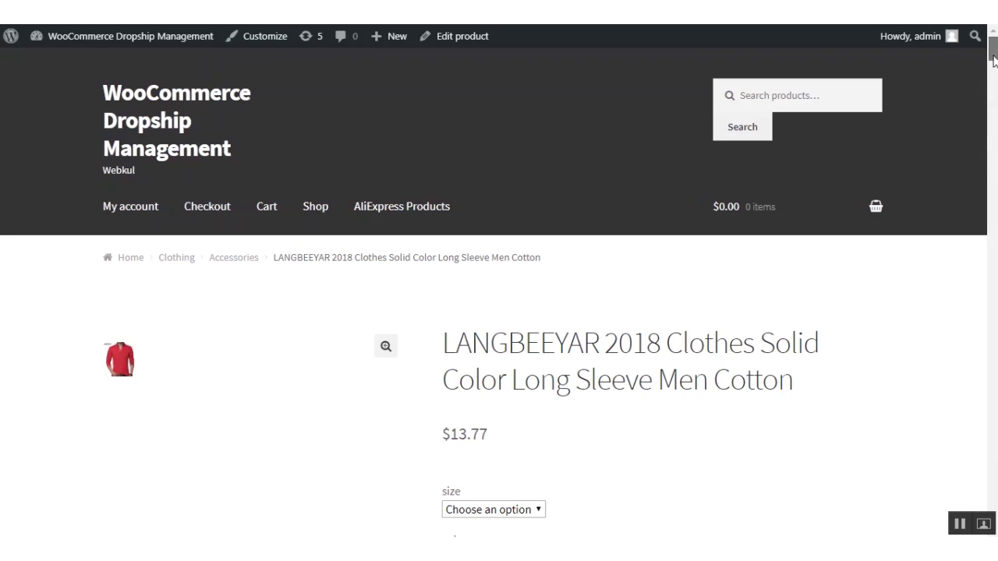
- Add the LANGBEEYAR shirt in size l and colour black to the cart for $13.77
scroll(993, 58, "down", 7)
scroll(993, 59, "up", 5)
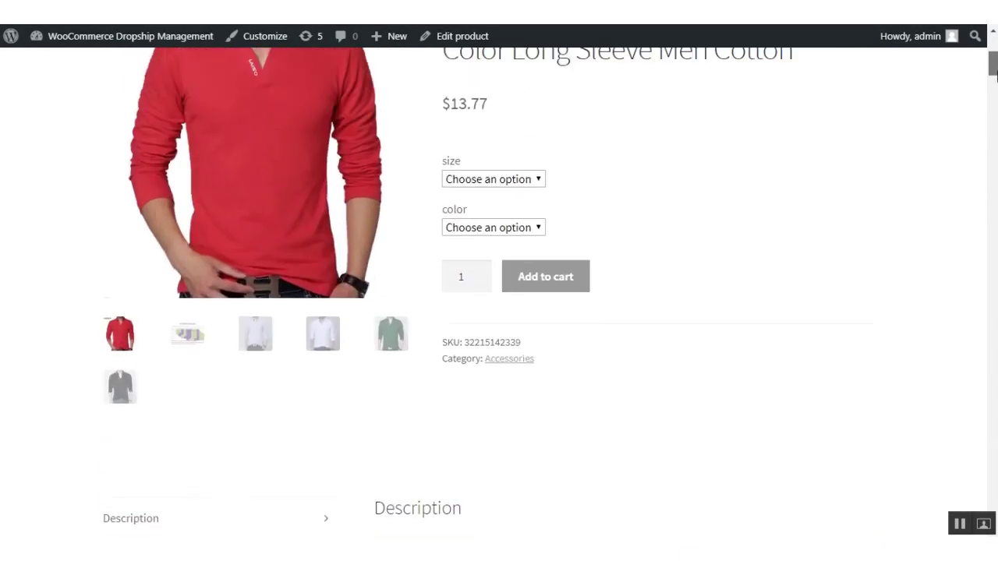
left_click(503, 178)
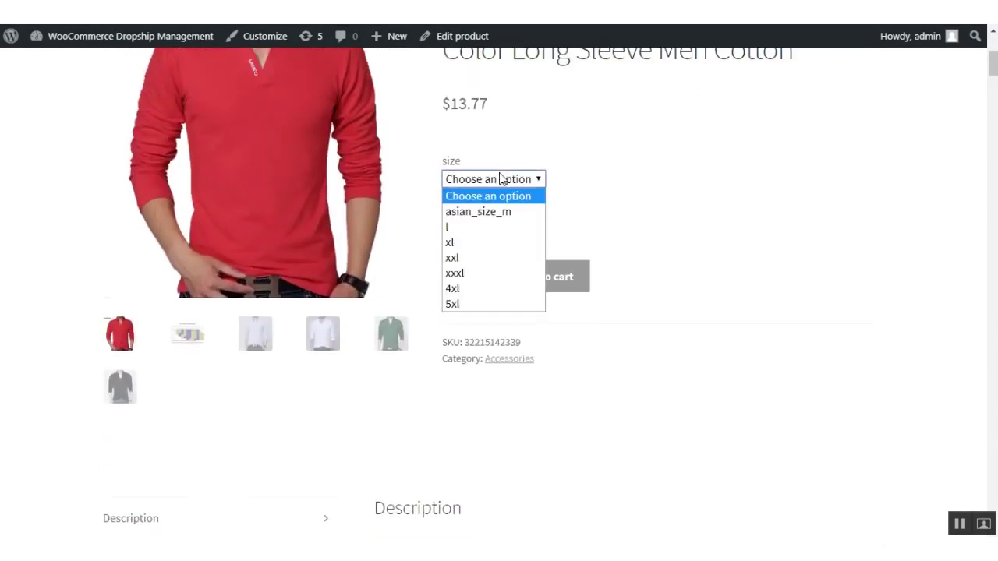
left_click(472, 227)
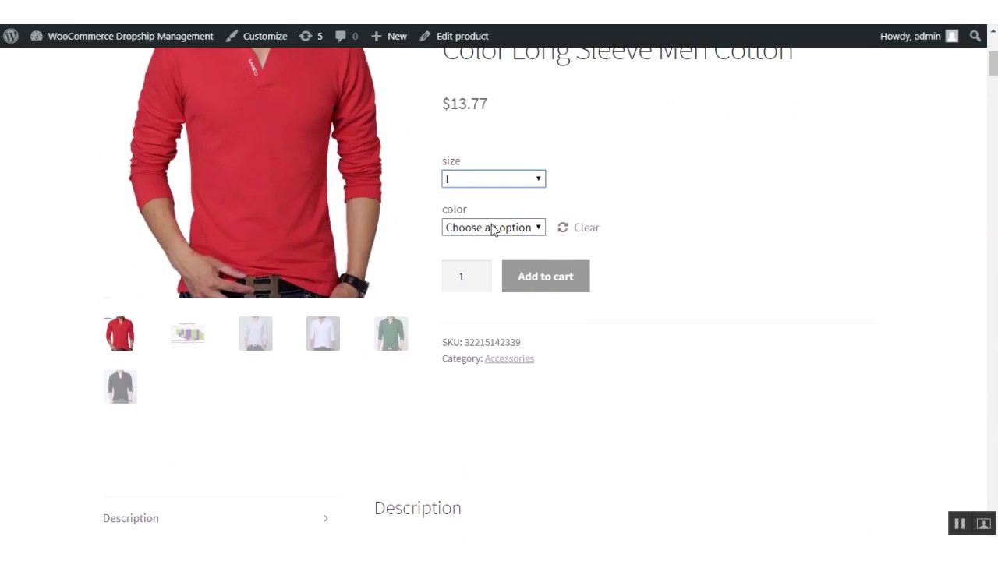
left_click(494, 228)
left_click(479, 264)
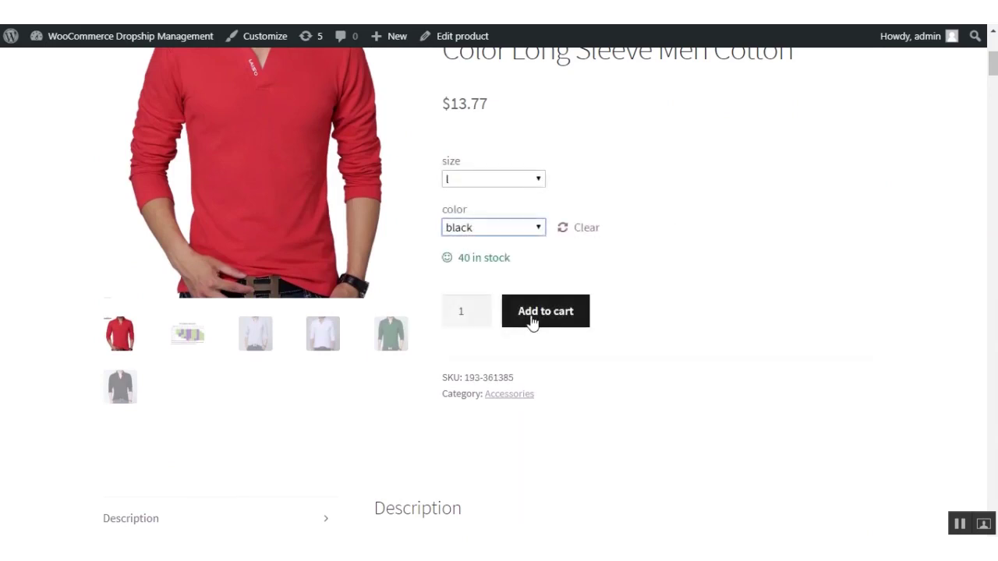
left_click(543, 313)
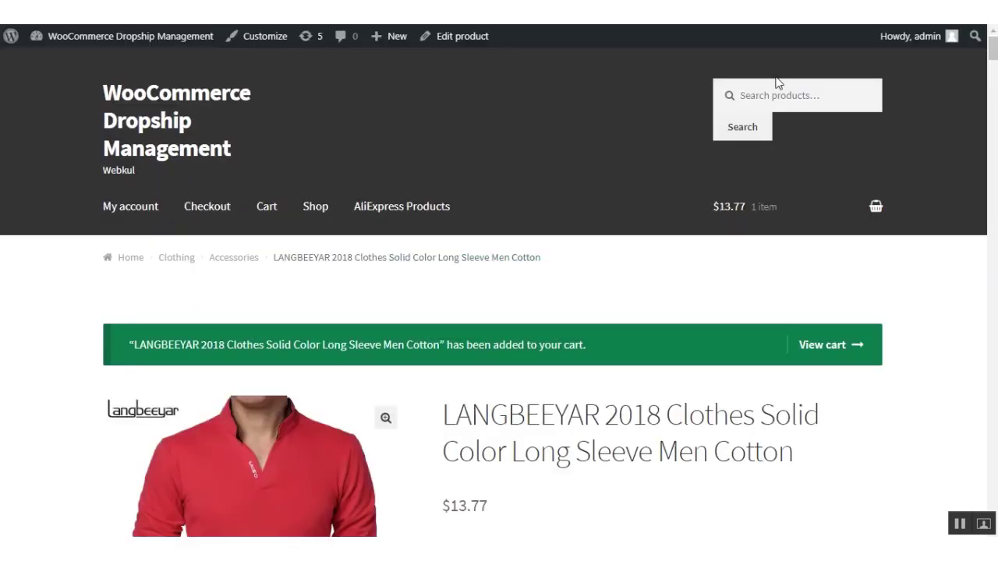
scroll(67, 147, "down", 3)
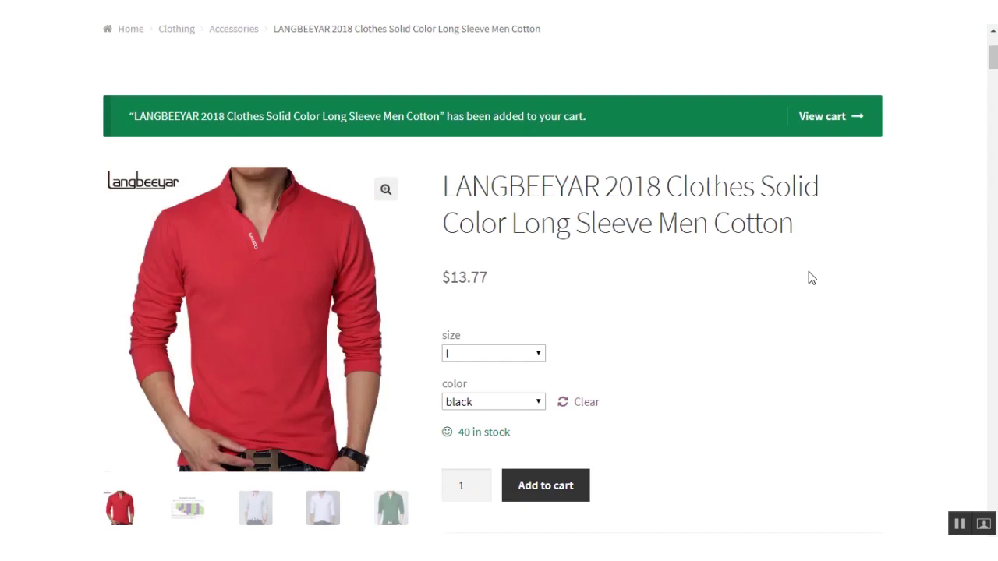
- Check the cart total of $23.77 including shipping and proceed to checkout
left_click(813, 117)
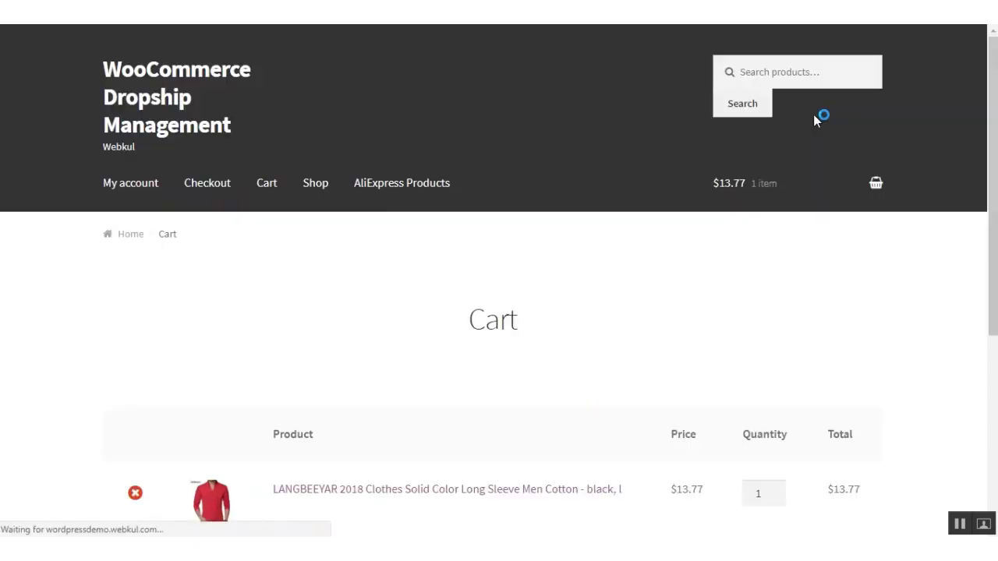
scroll(499, 281, "down", 5)
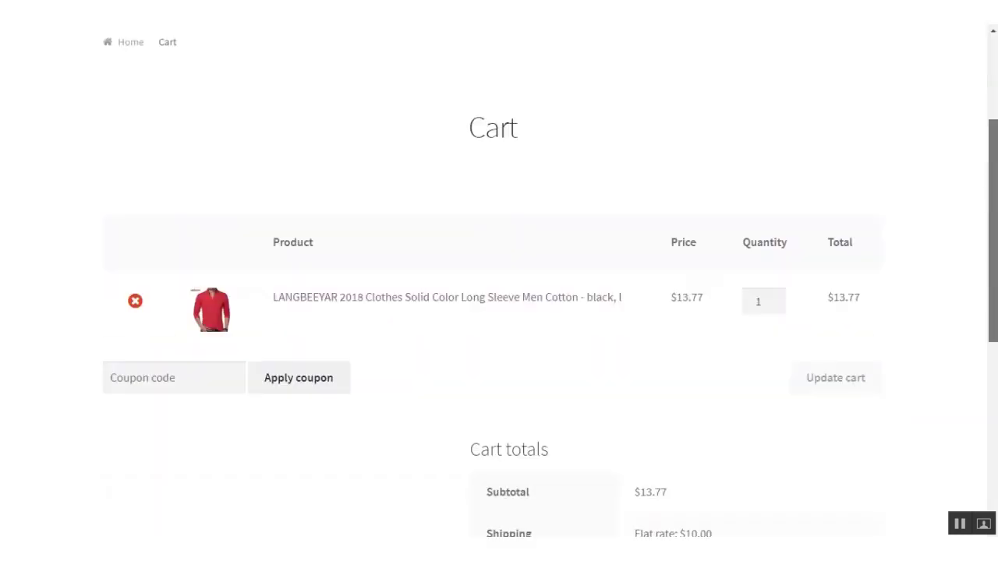
scroll(499, 280, "down", 1)
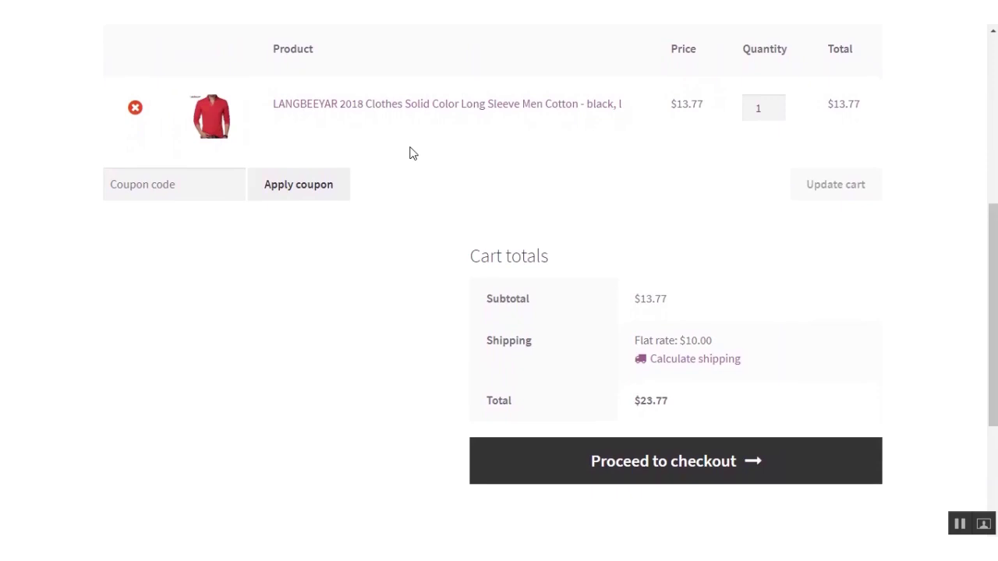
left_click(689, 453)
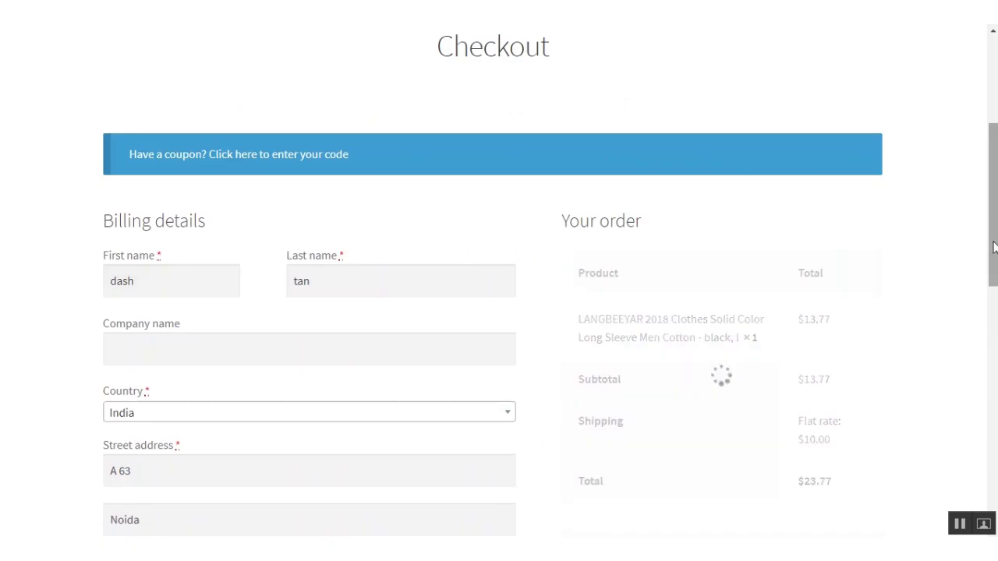
- Place the $23.77 shirt order using cash on delivery
scroll(993, 248, "down", 2)
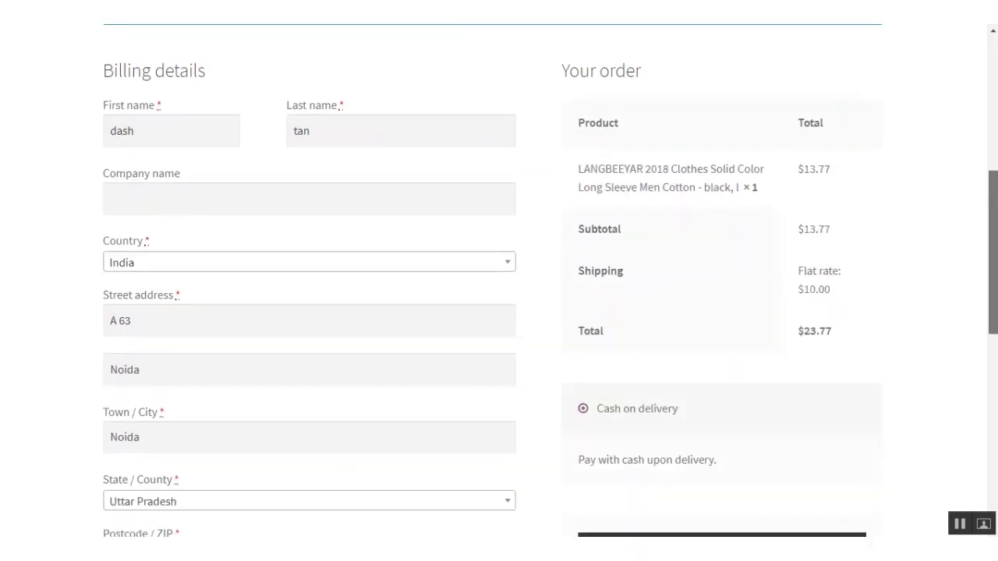
scroll(546, 280, "down", 5)
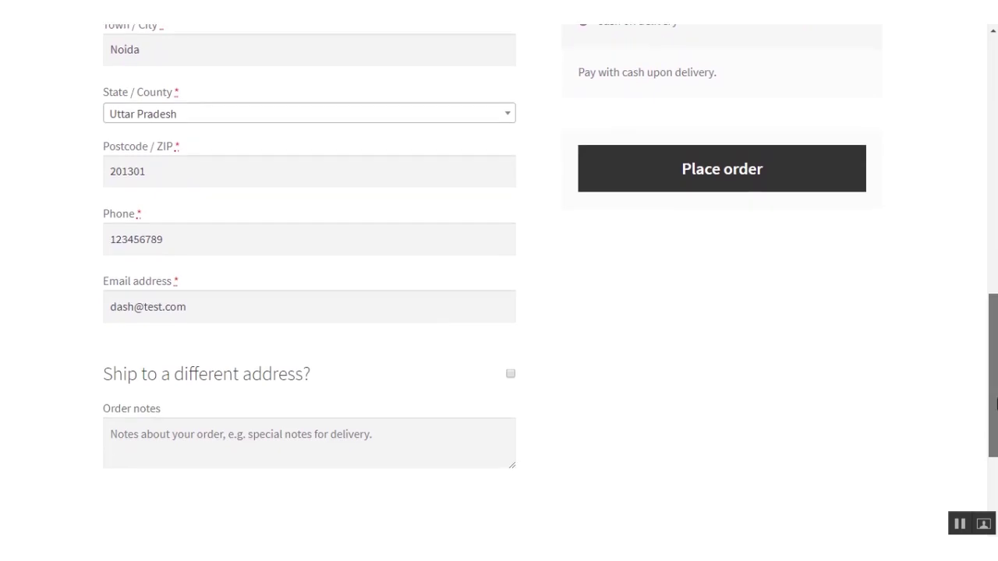
scroll(969, 263, "up", 7)
scroll(972, 242, "down", 4)
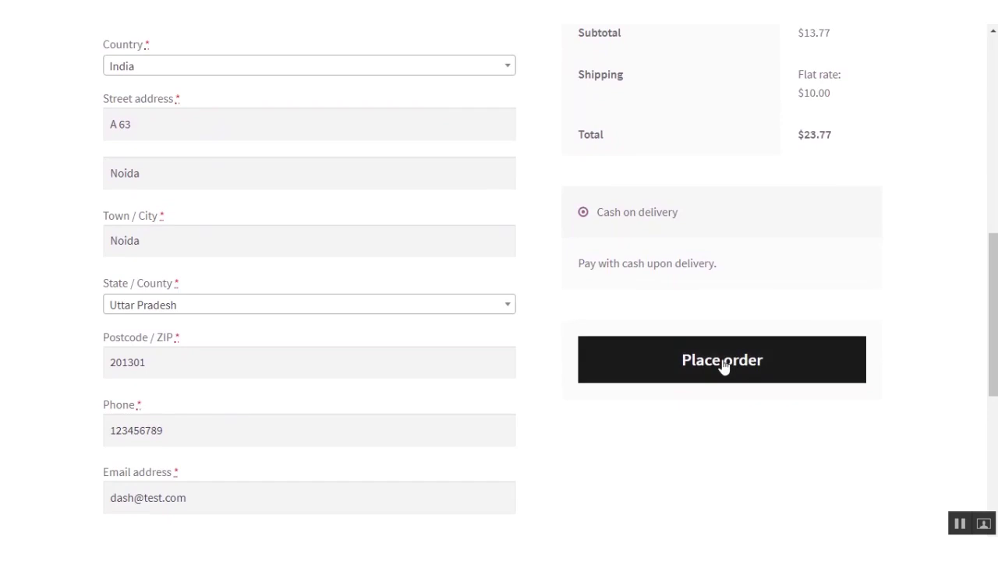
left_click(722, 360)
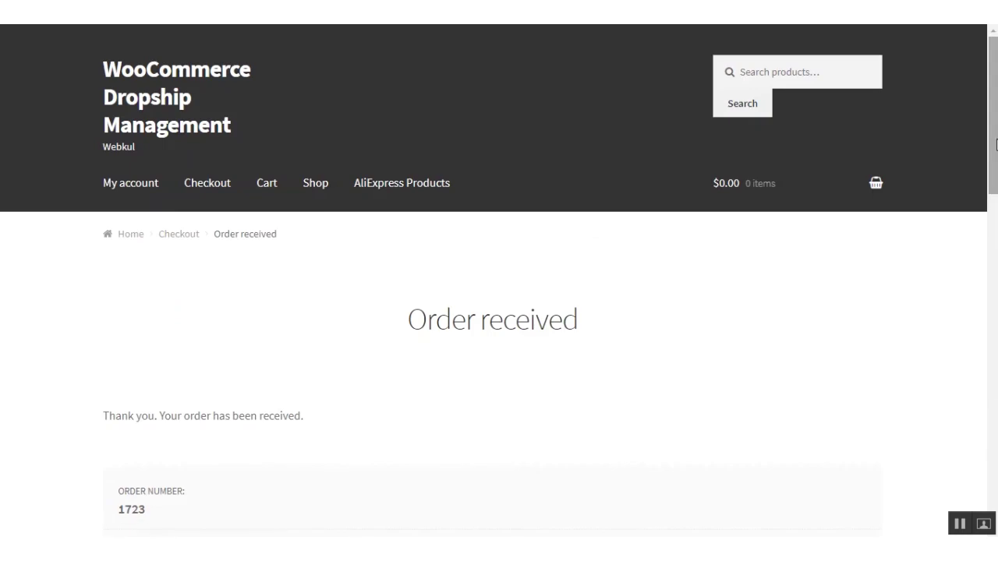
- Scroll through the Order received page confirming the $23.77 cash-on-delivery order
scroll(499, 312, "down", 2)
scroll(499, 312, "down", 1)
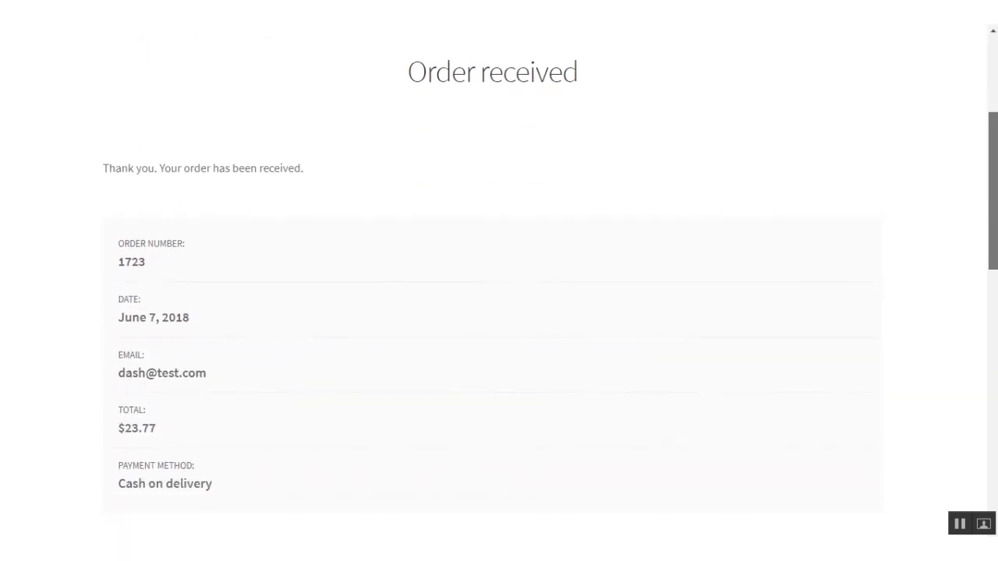
scroll(996, 264, "down", 3)
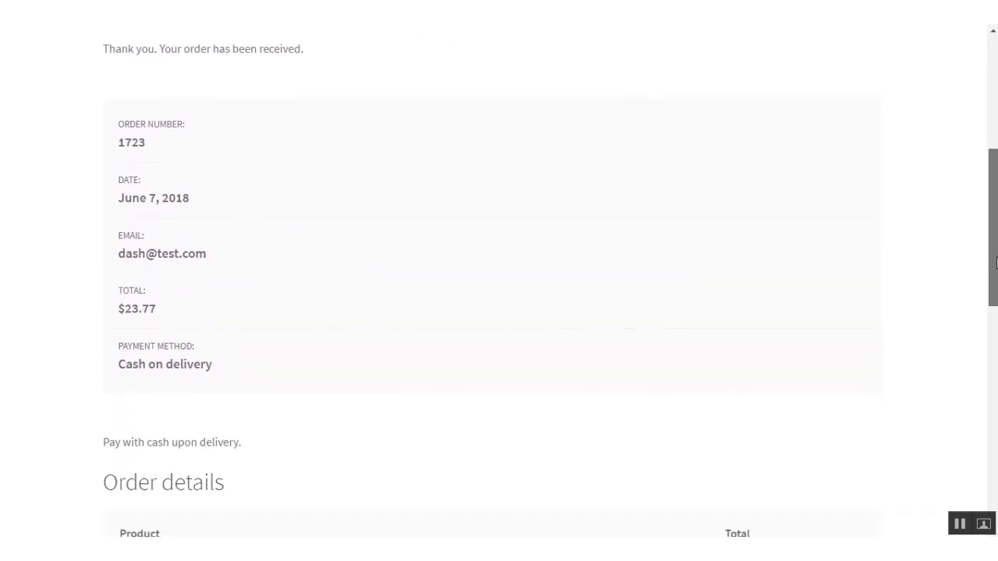
scroll(996, 267, "down", 1)
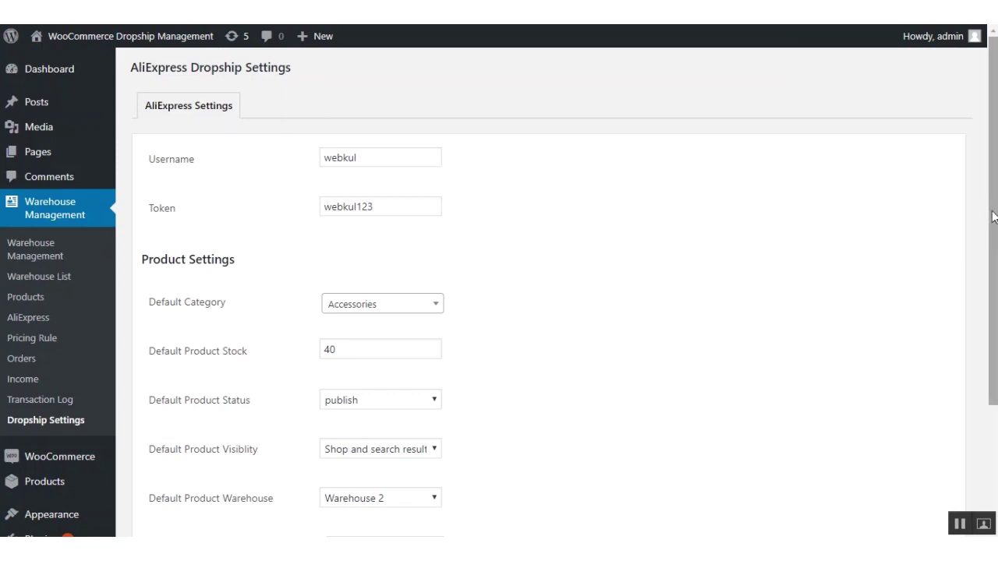
- Open WooCommerce Orders from the admin sidebar to find the new $23.77 Processing order
left_click_drag(994, 218, 995, 337)
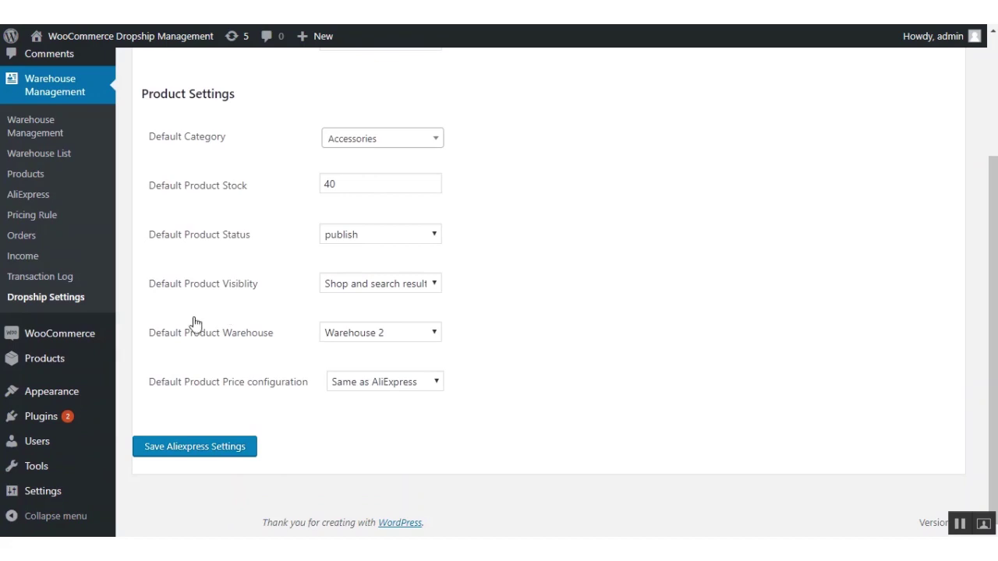
mouse_move(60, 337)
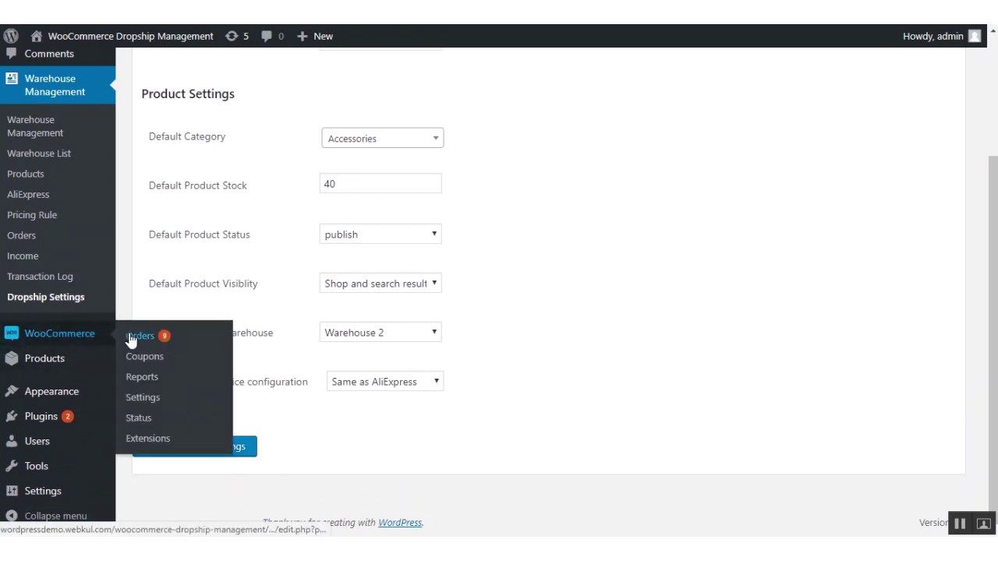
left_click(130, 336)
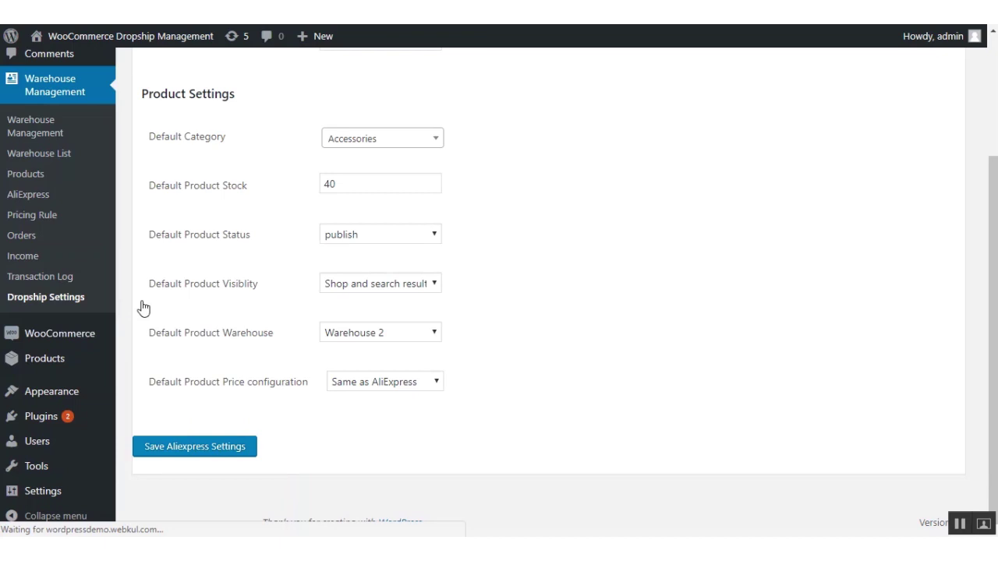
mouse_move(77, 343)
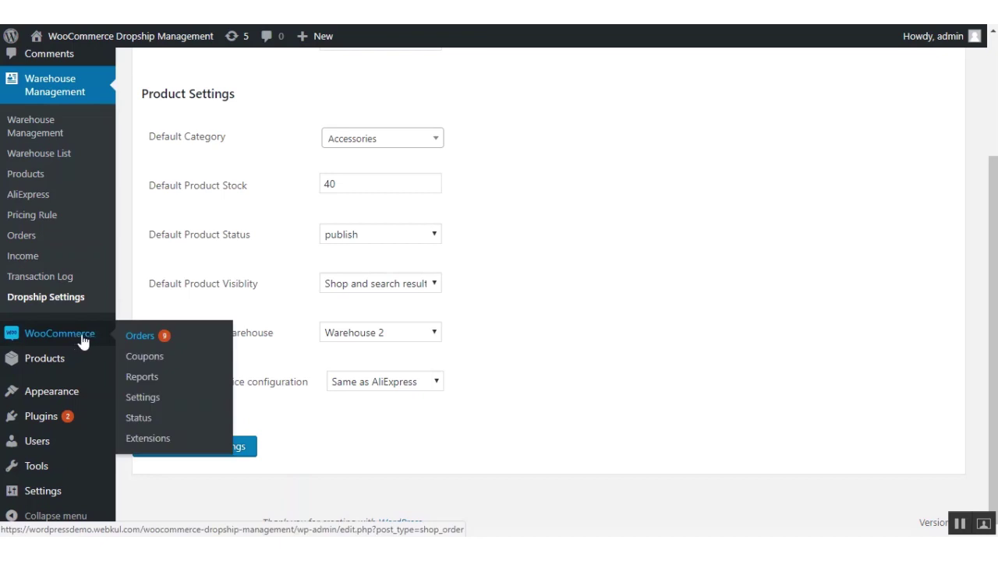
left_click(139, 338)
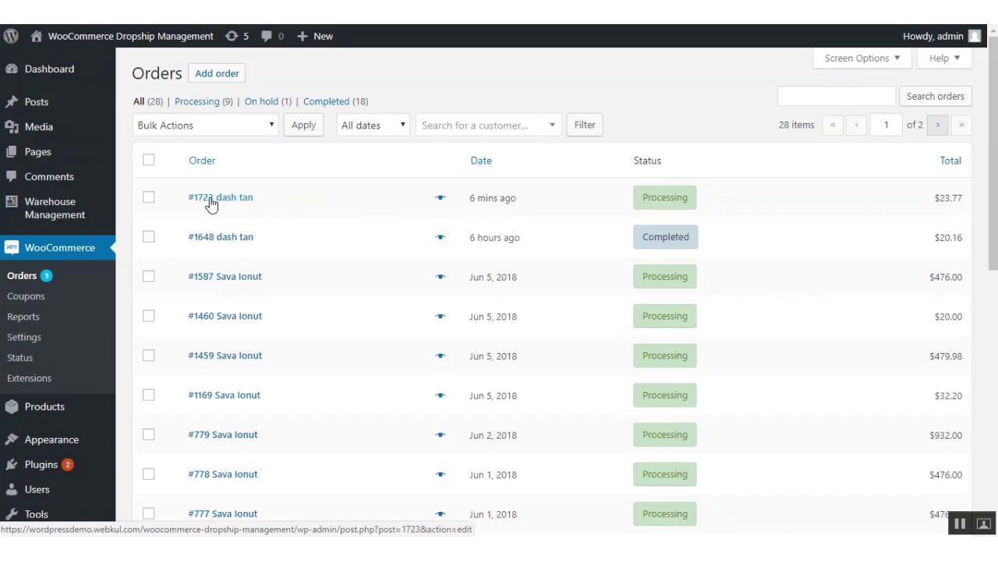
- Bulk-change order #1723 ($23.77) to Completed, bringing Completed to 19
left_click(150, 200)
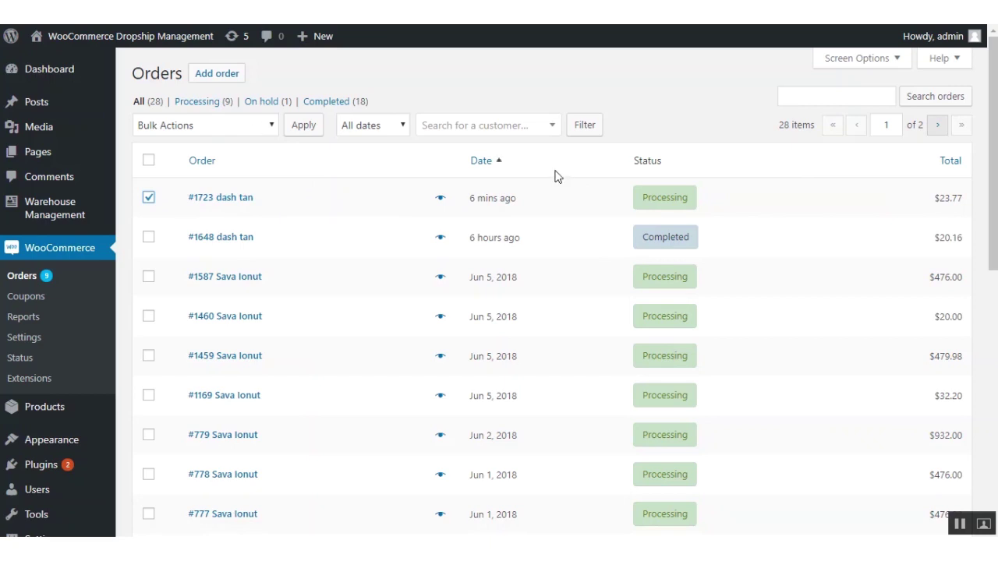
mouse_move(662, 201)
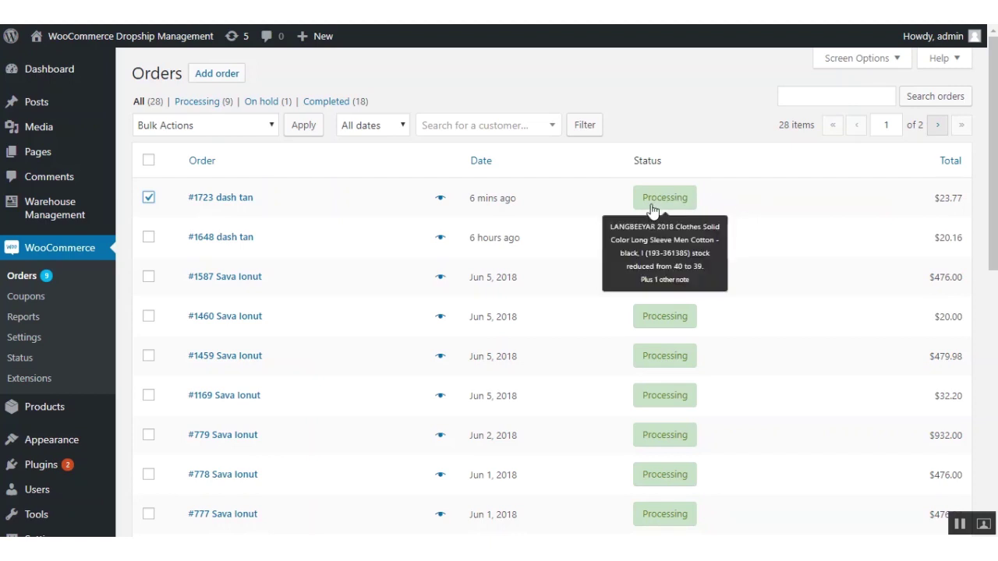
left_click(273, 127)
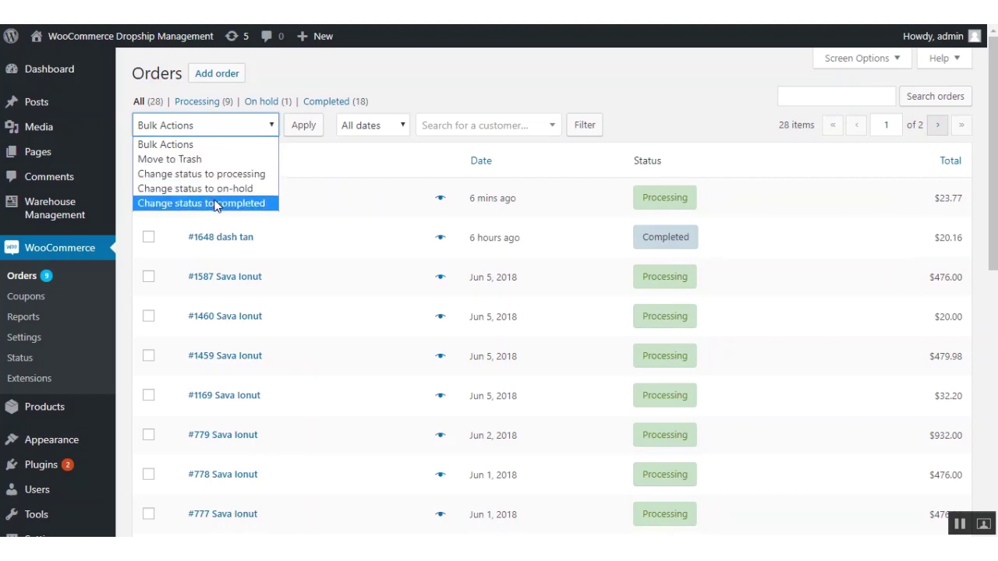
left_click(216, 203)
left_click(301, 127)
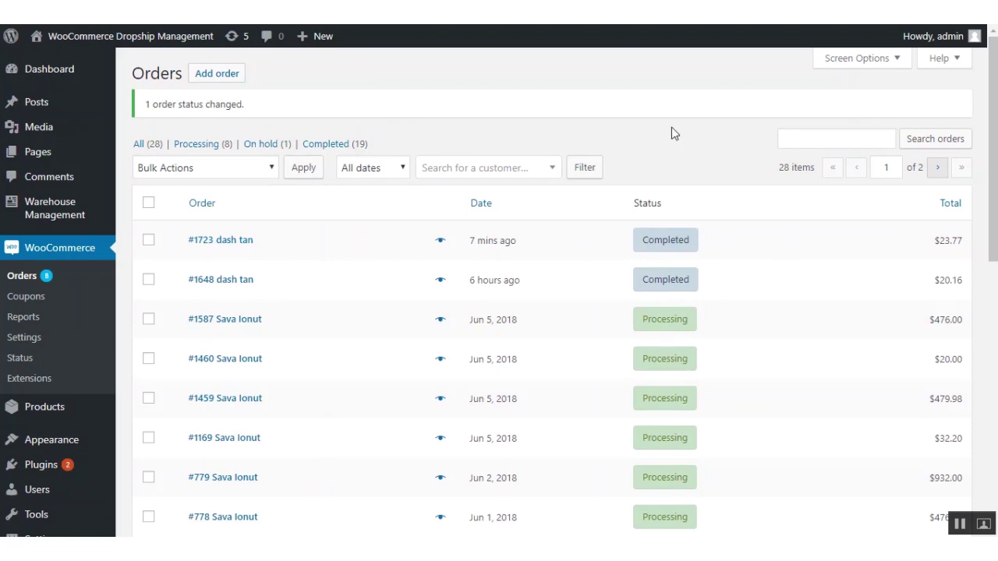
mouse_move(60, 211)
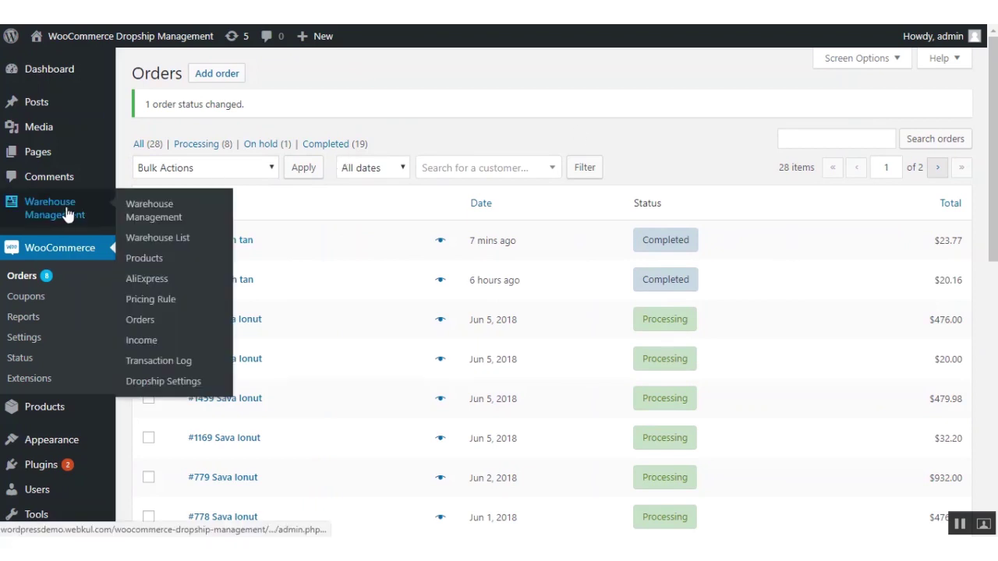
- Show the Warehouse Management AliExpress Orders tab listing the new $13.77 order
left_click(156, 281)
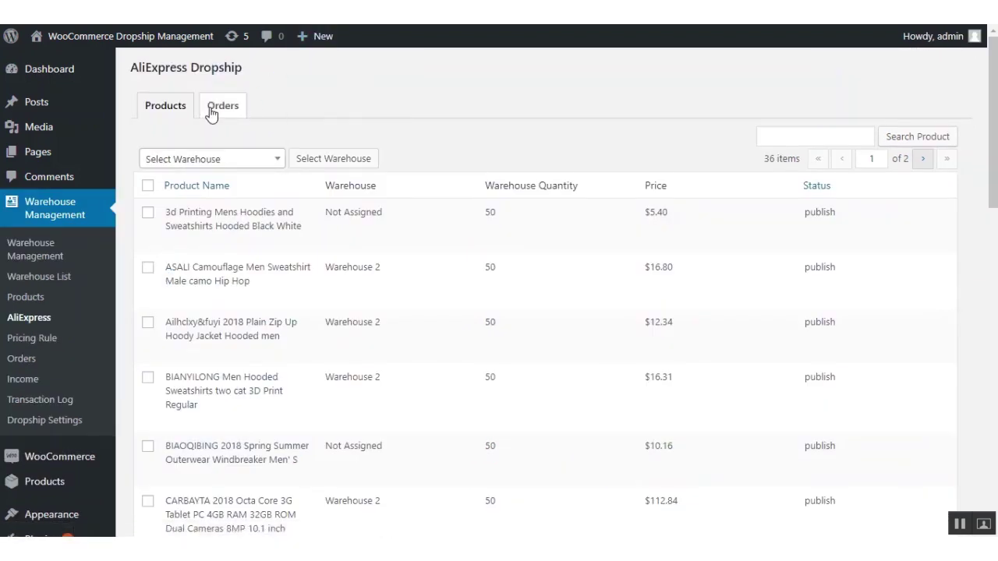
left_click(222, 116)
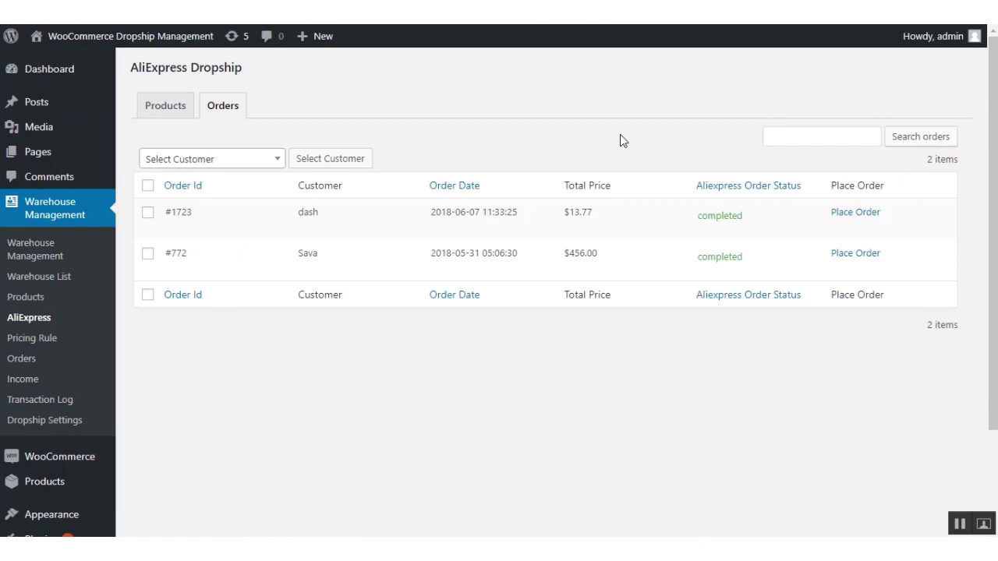
mouse_move(400, 217)
- Place the $13.77 order on AliExpress and scroll its checkout to the Payment method section
left_click(846, 218)
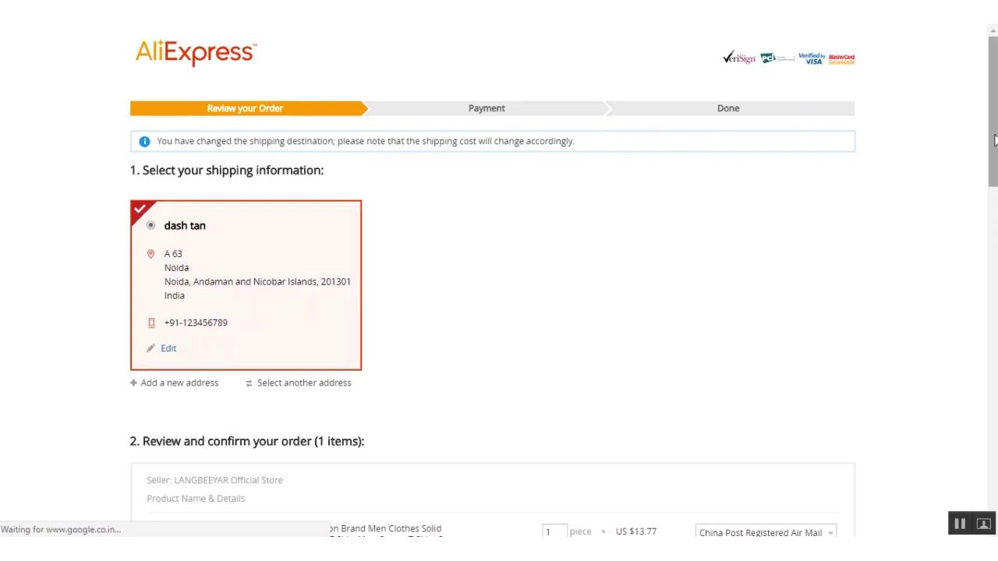
left_click_drag(994, 140, 994, 345)
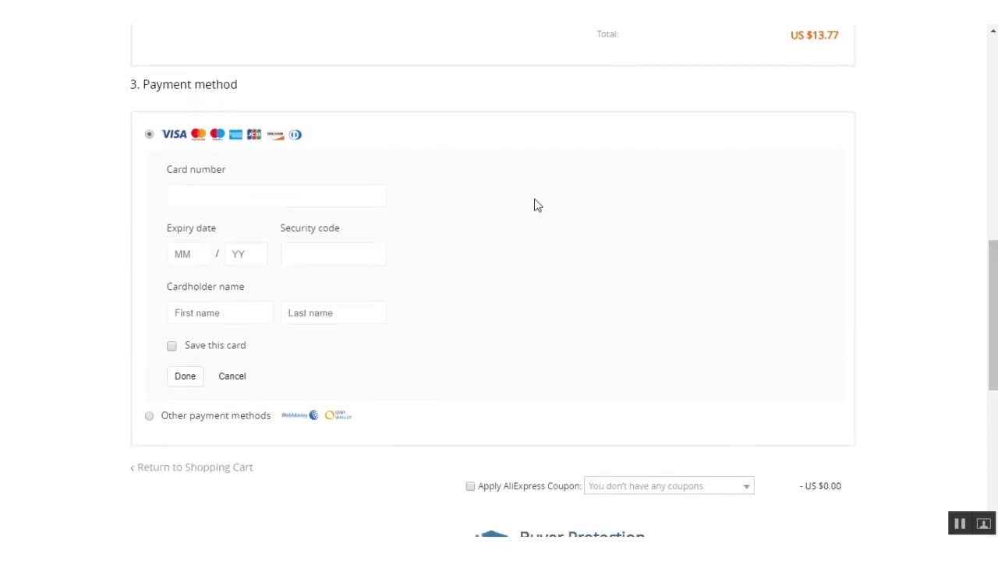